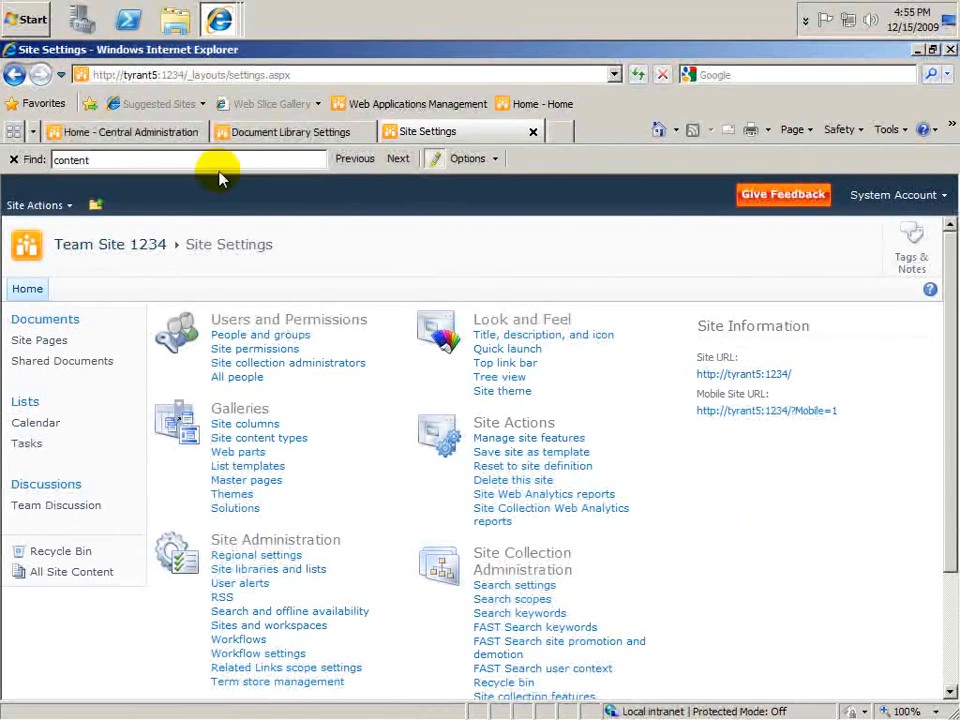
Review the addresses of the open Central Administration, Document Library Settings and Team Site 1234 Site Settings pages
click(140, 137)
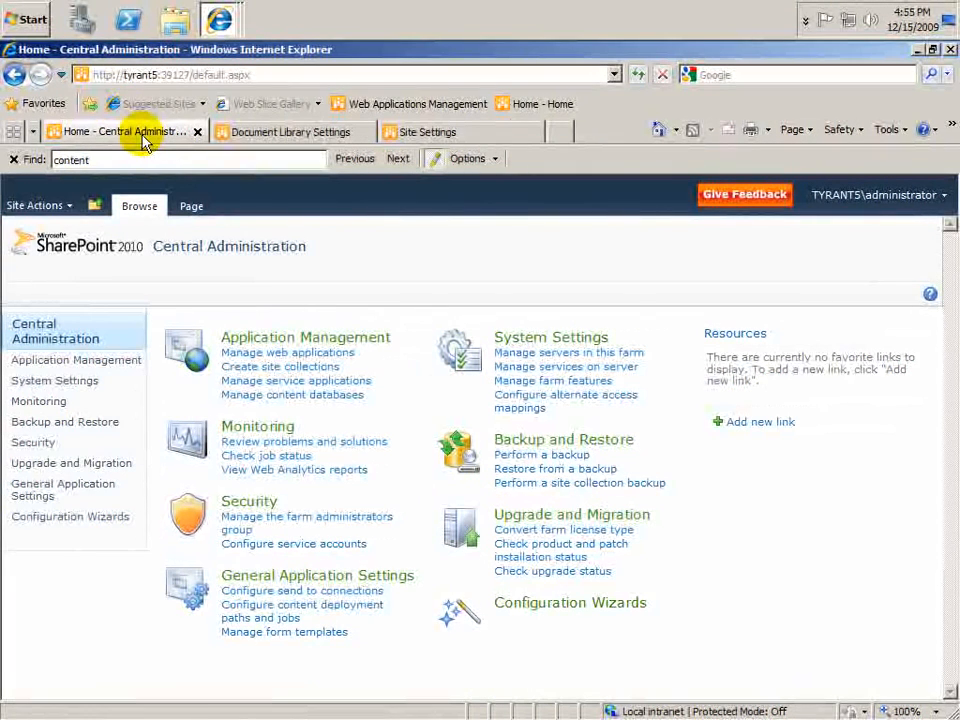
click(274, 139)
click(168, 75)
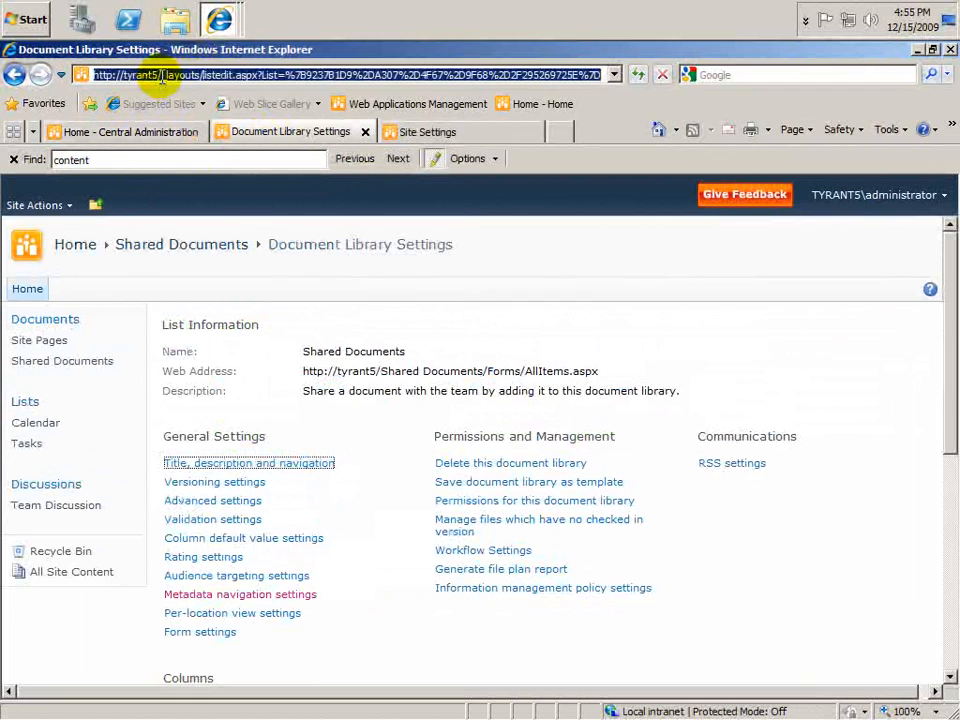
click(405, 131)
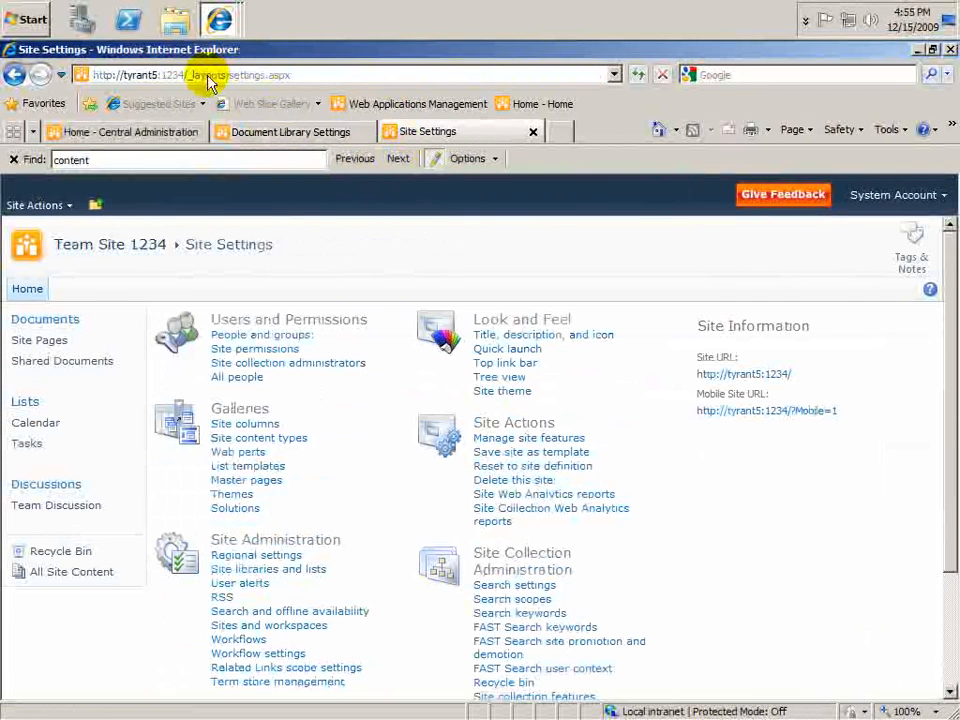
click(171, 75)
click(168, 75)
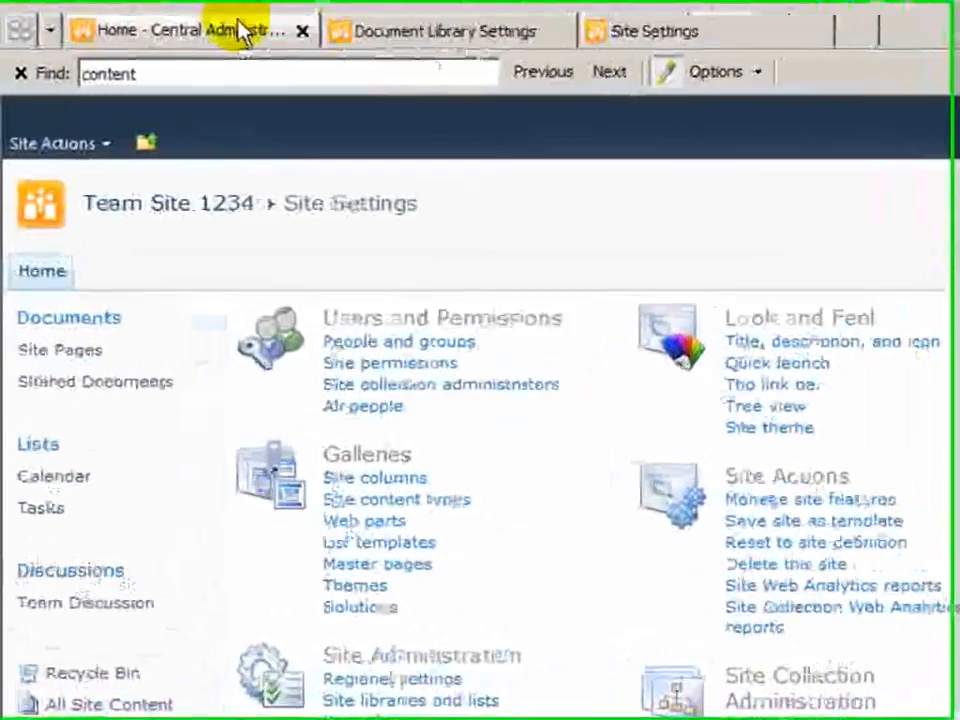
Open the list of service applications from Application Management in Central Administration and look through it
click(155, 134)
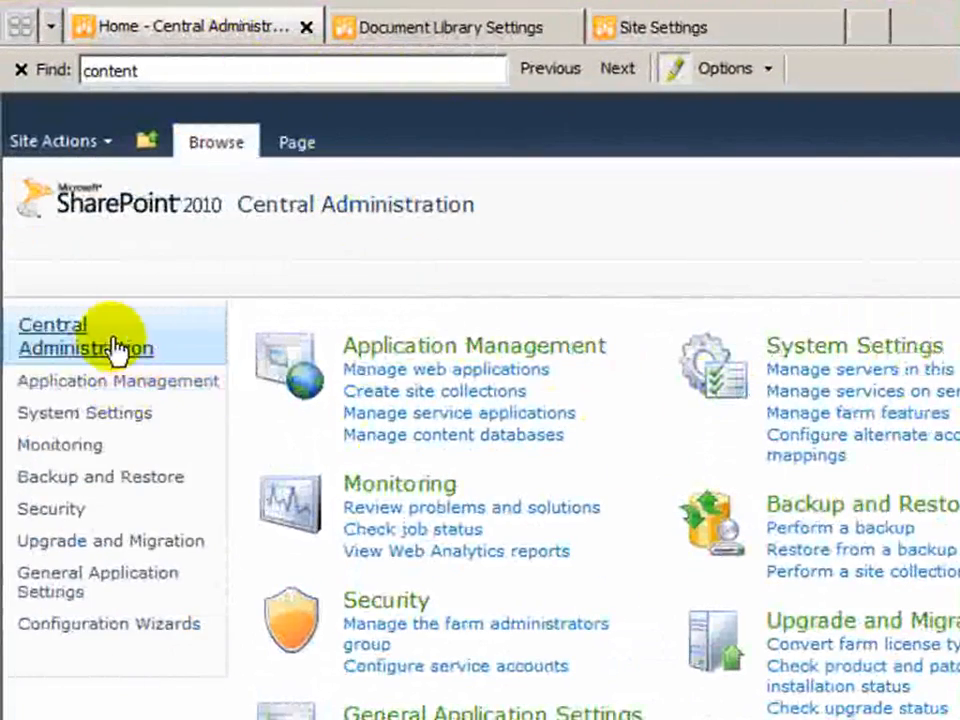
click(143, 392)
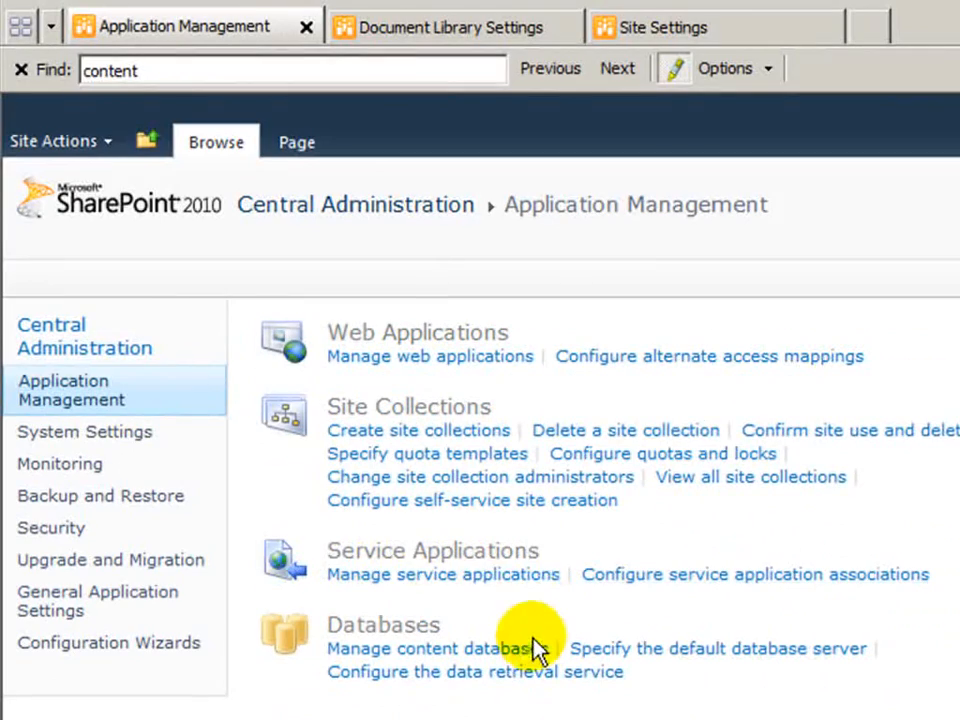
click(508, 578)
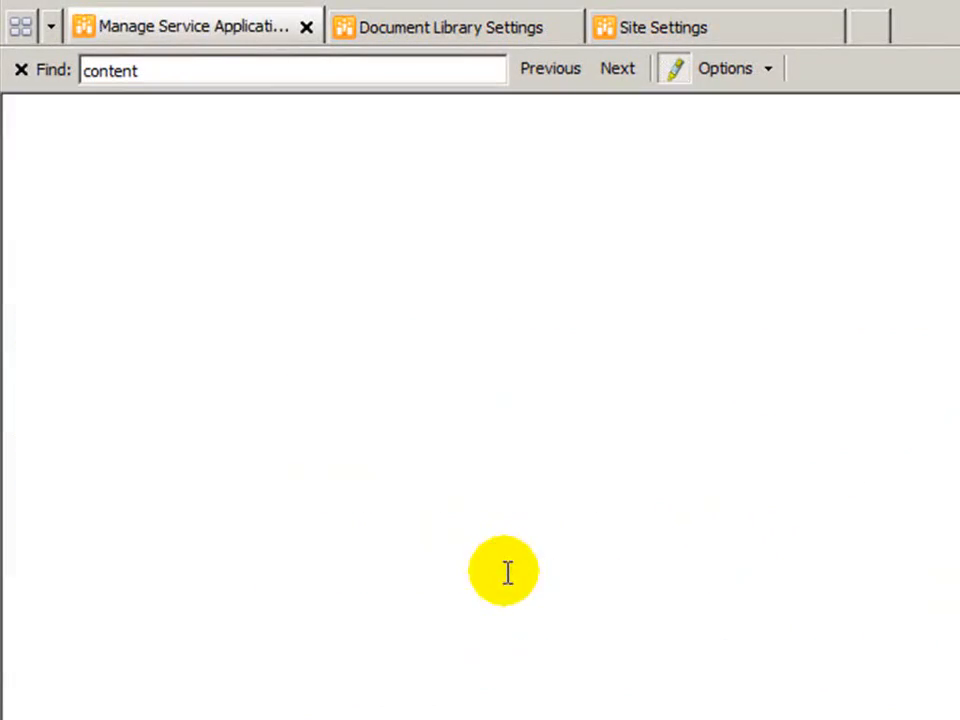
scroll(630, 598, down, 3)
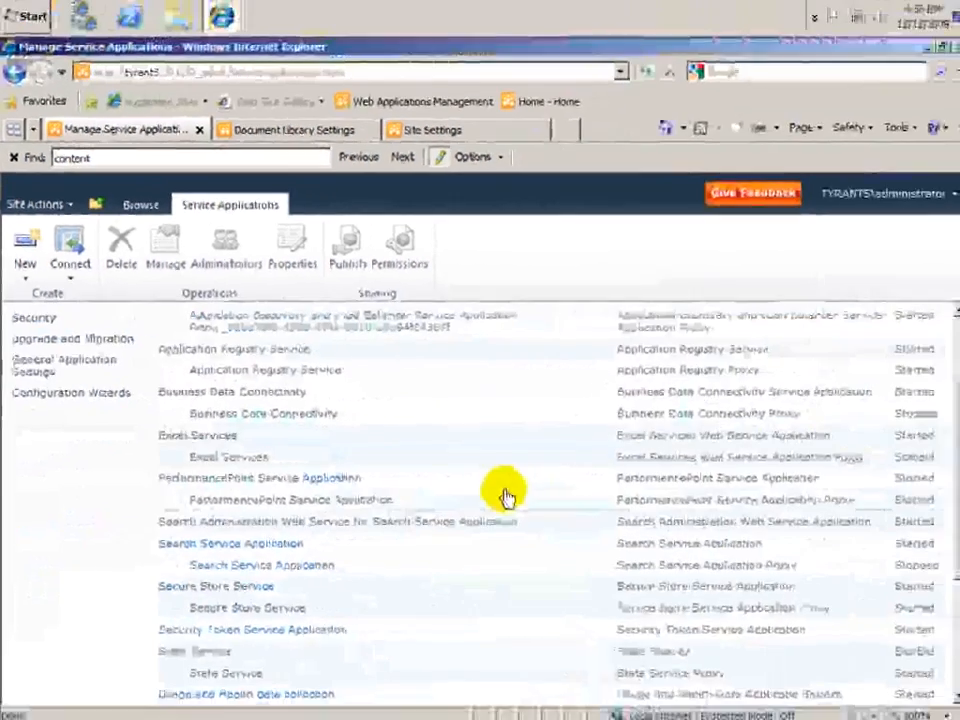
scroll(458, 462, up, 5)
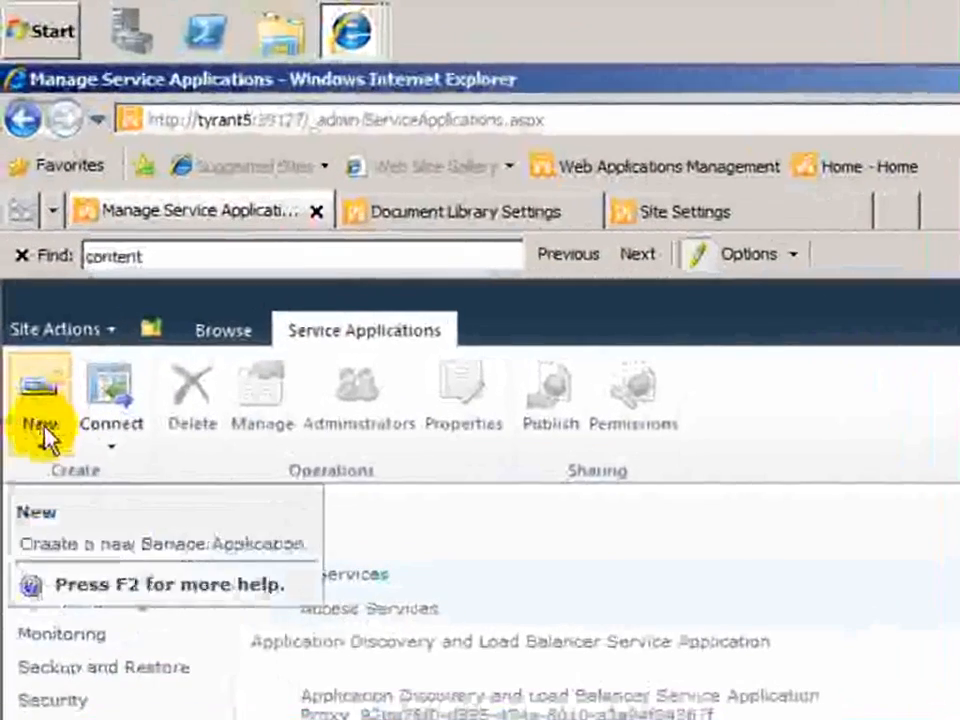
Start a new Managed Metadata Service and name it GlobalManagedMetaData
click(43, 439)
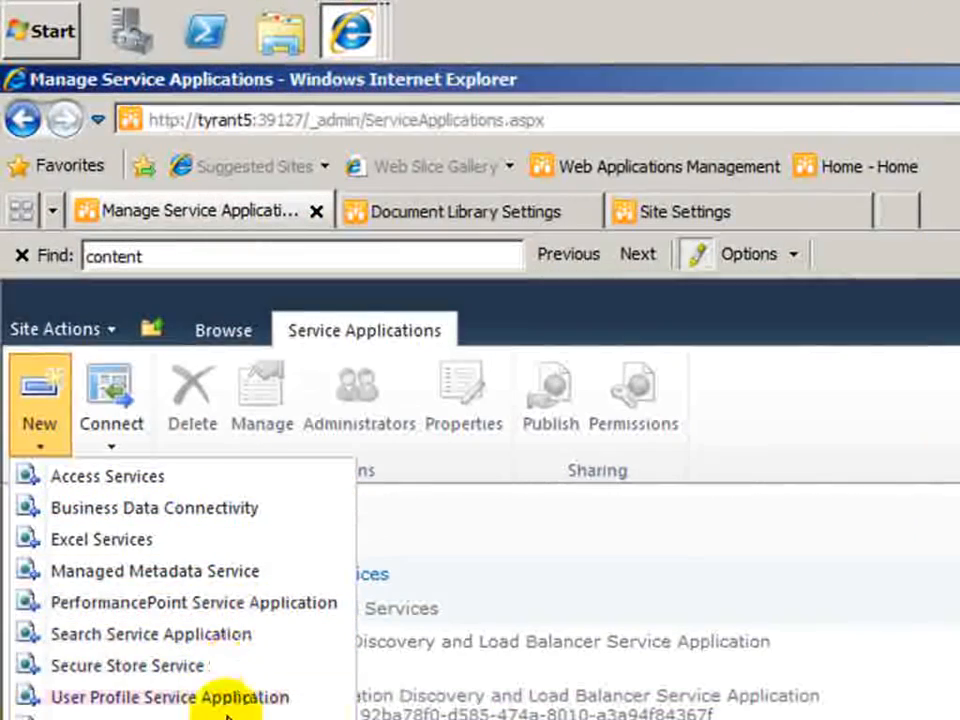
click(228, 576)
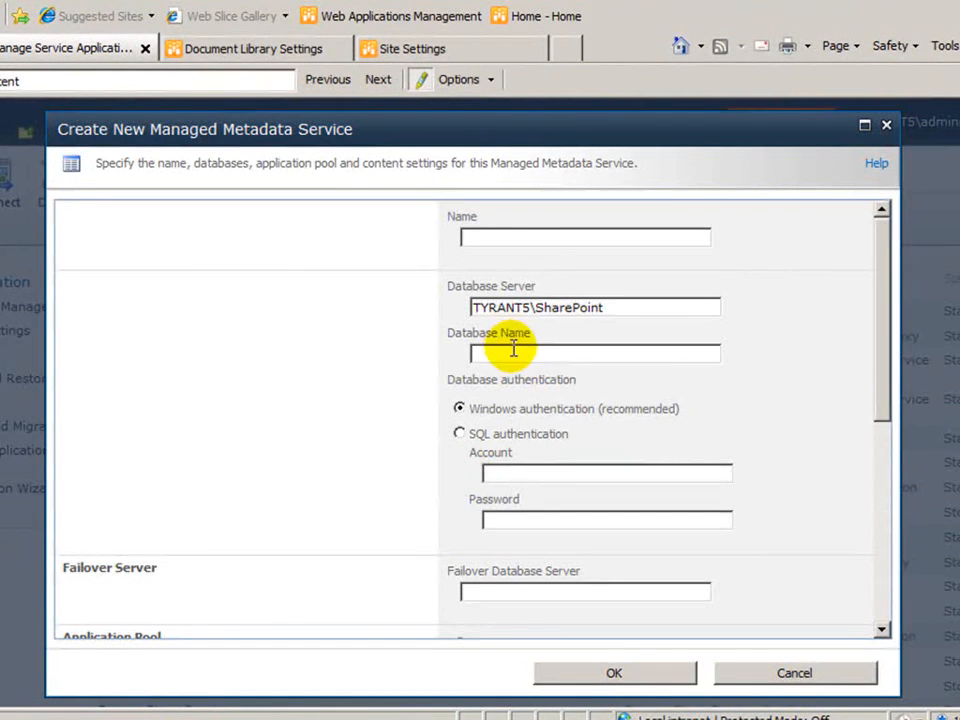
text(Glo)
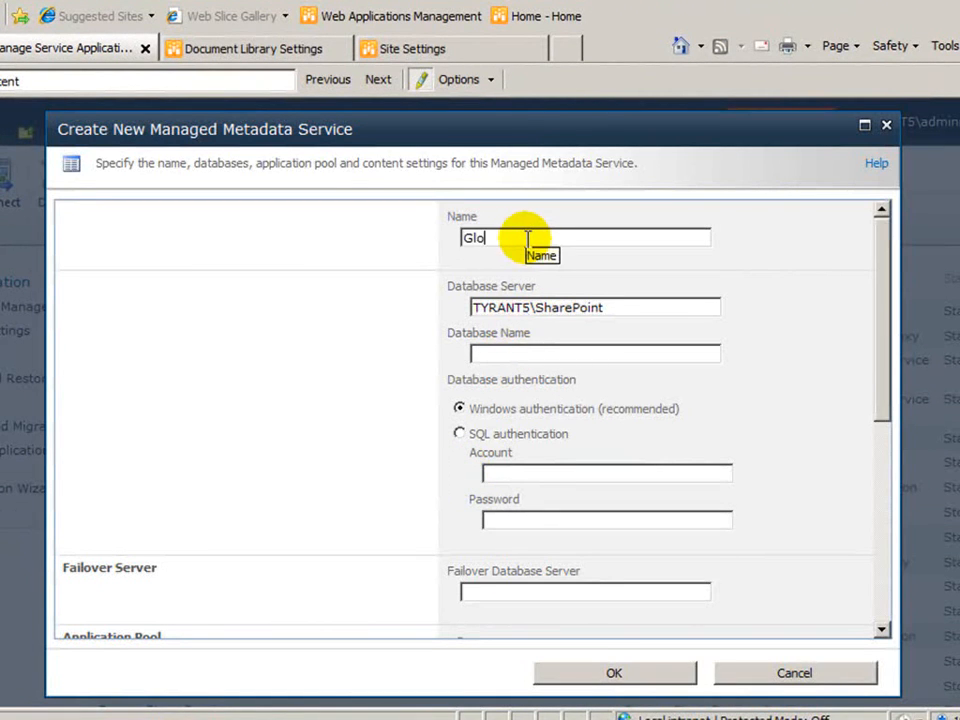
text(balManagedMetaData)
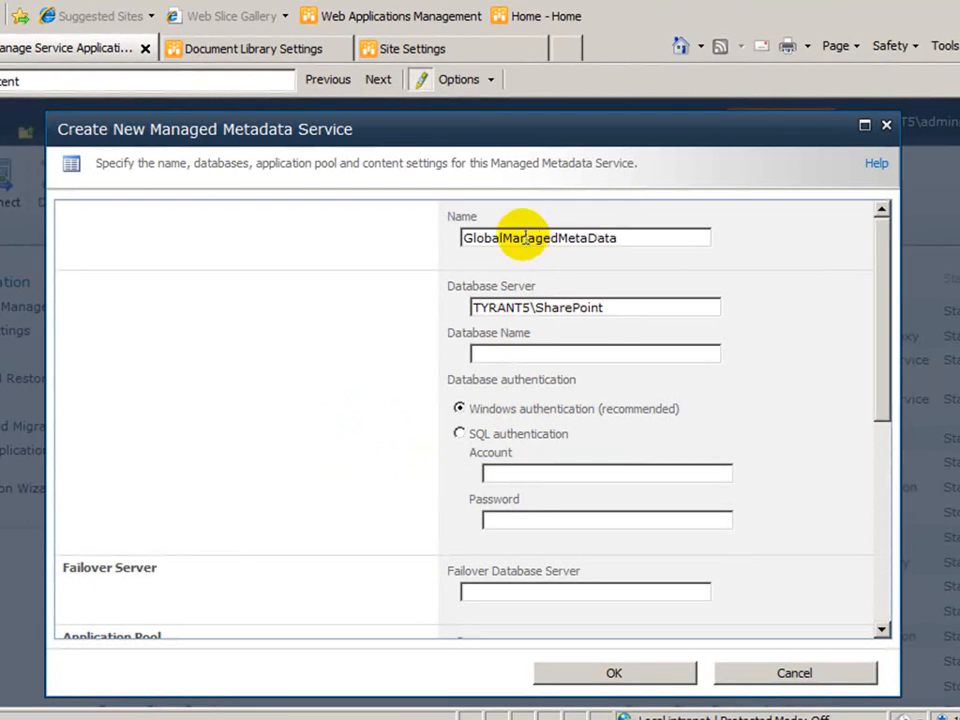
Copy the service name into the database name so that it is GlobalManagedMetaData as well
click(597, 354)
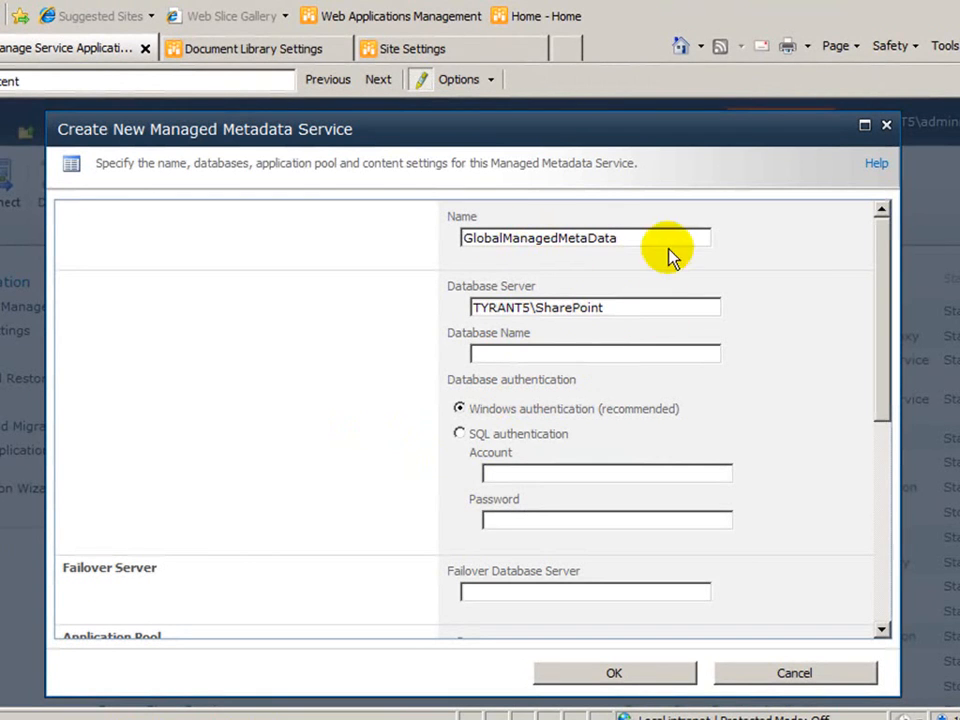
drag(639, 236, 435, 208)
key(ctrl+c)
click(606, 356)
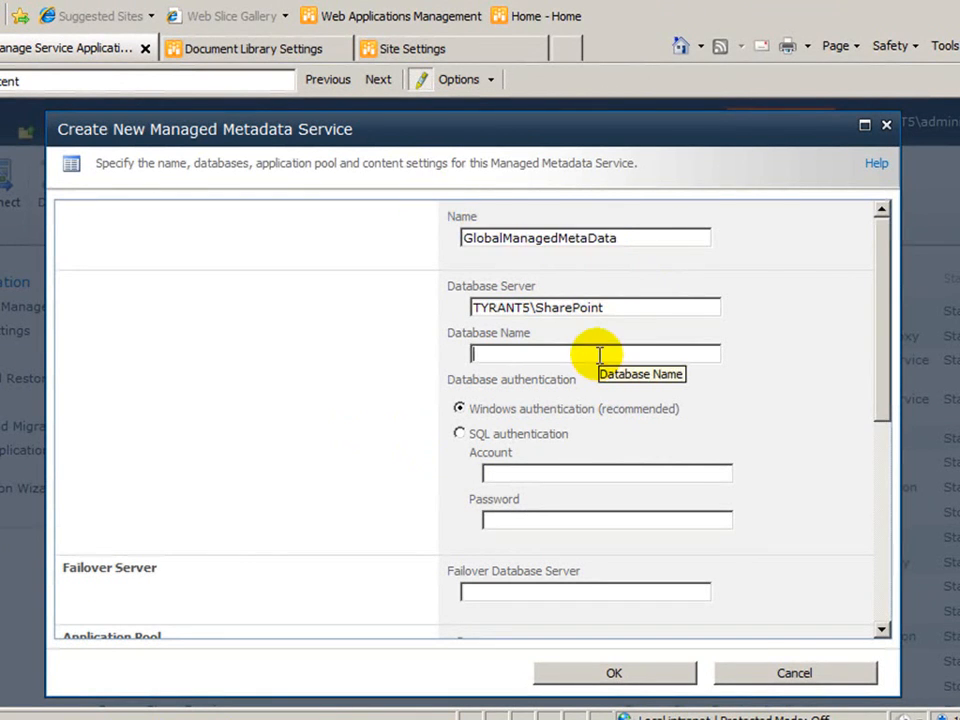
key(ctrl+v)
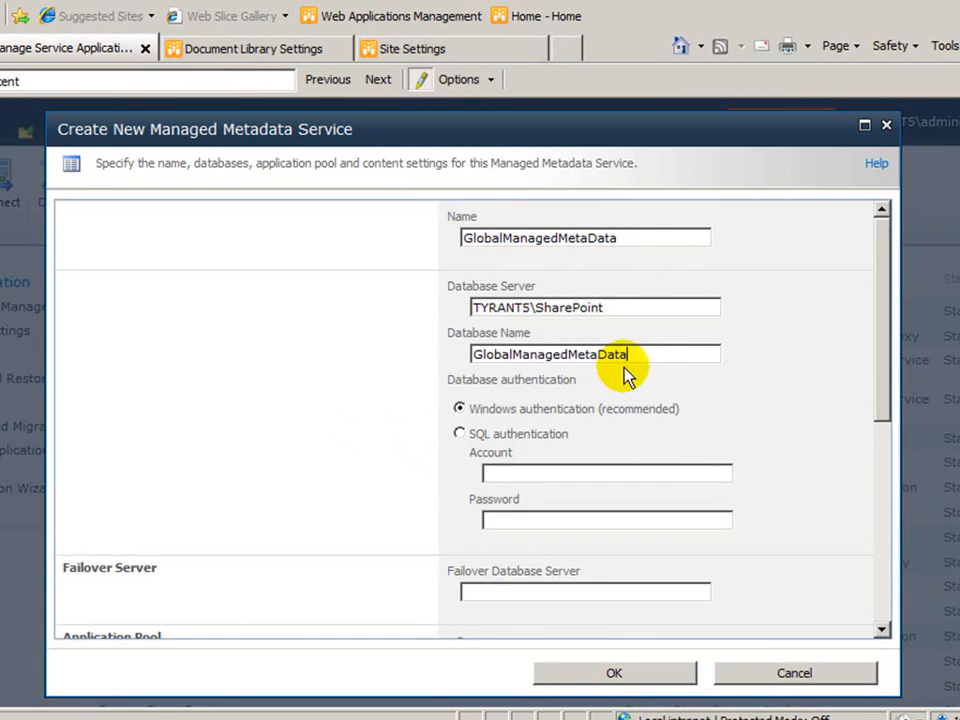
drag(649, 310, 489, 272)
Have the new service use the existing application pool SharePoint Web Services Default
drag(878, 354, 880, 455)
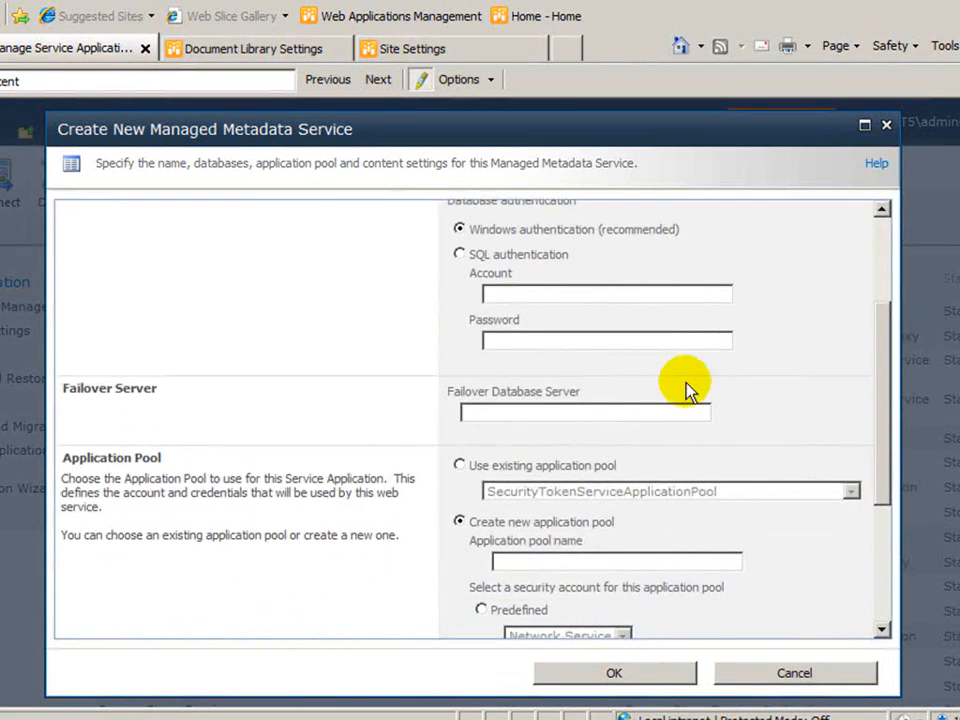
click(654, 414)
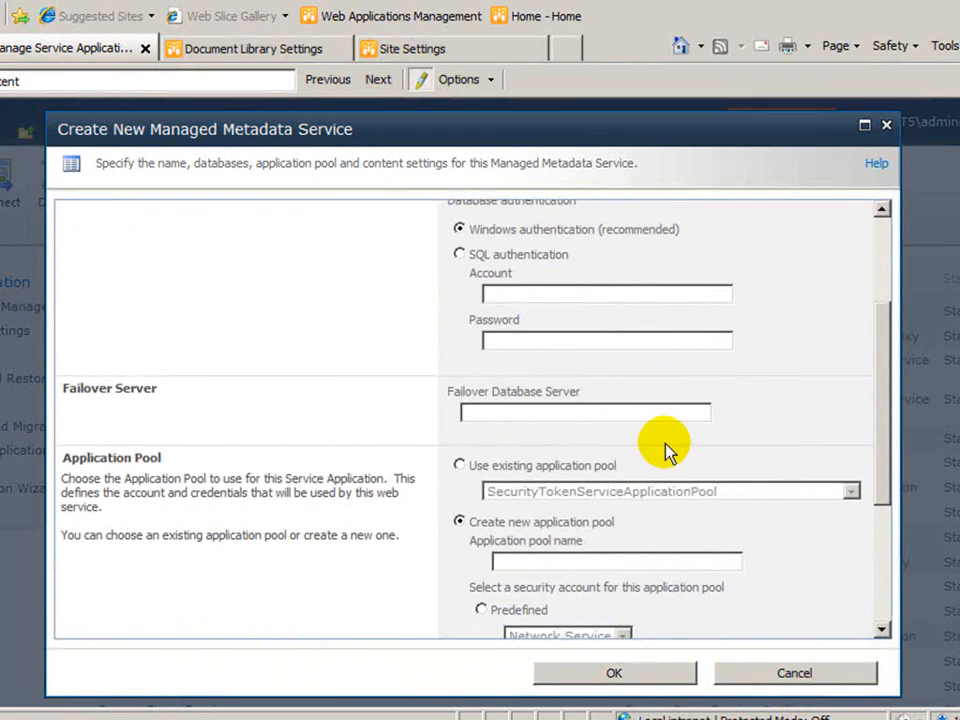
drag(885, 461, 872, 555)
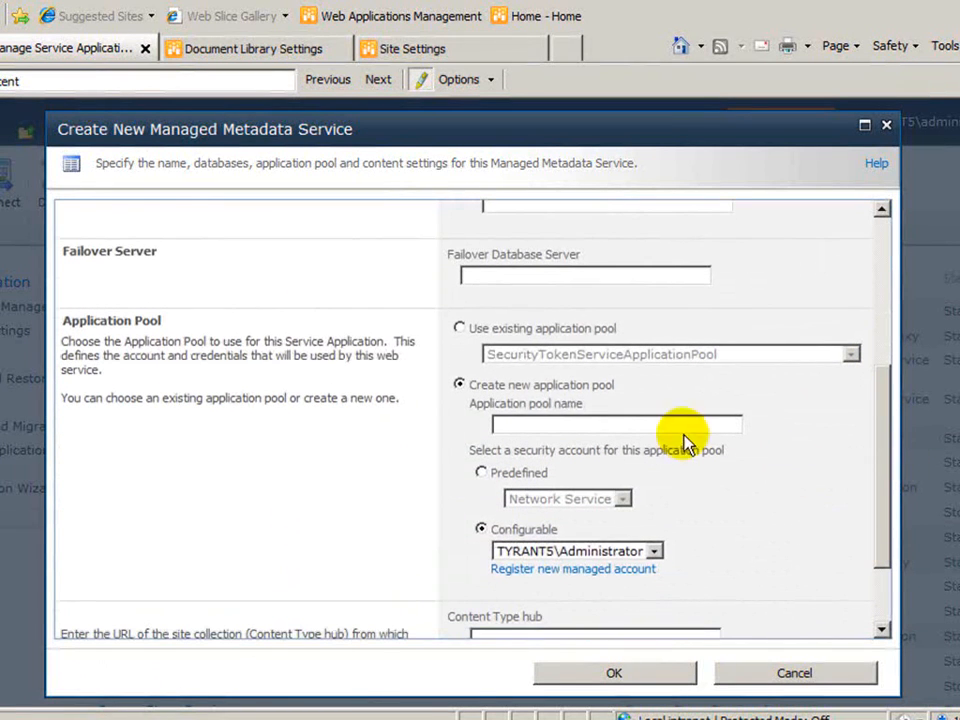
click(459, 328)
click(521, 356)
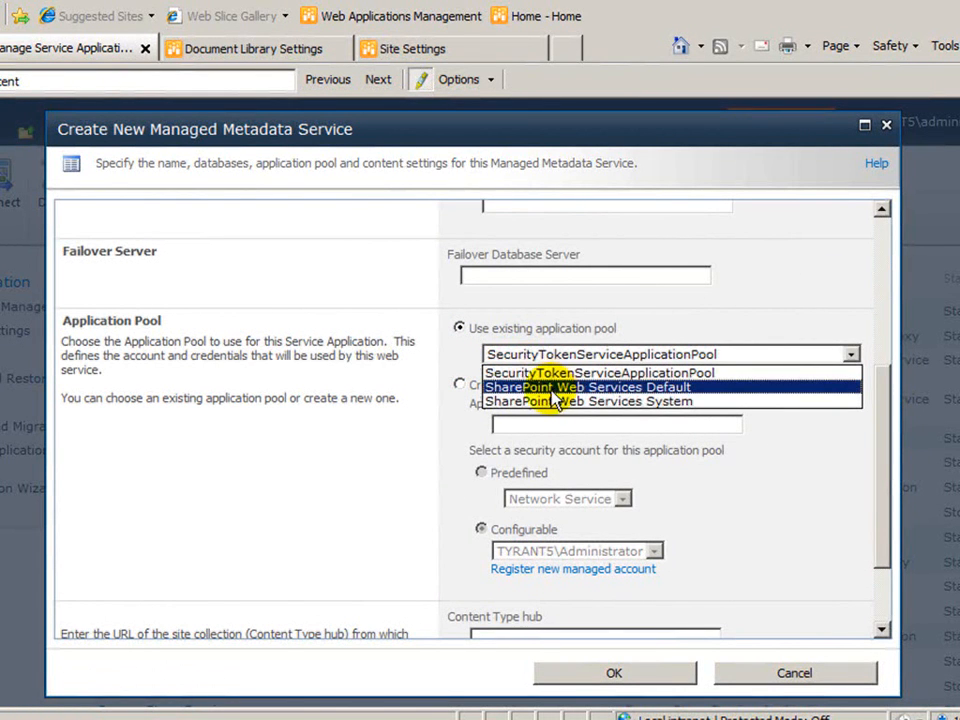
click(554, 389)
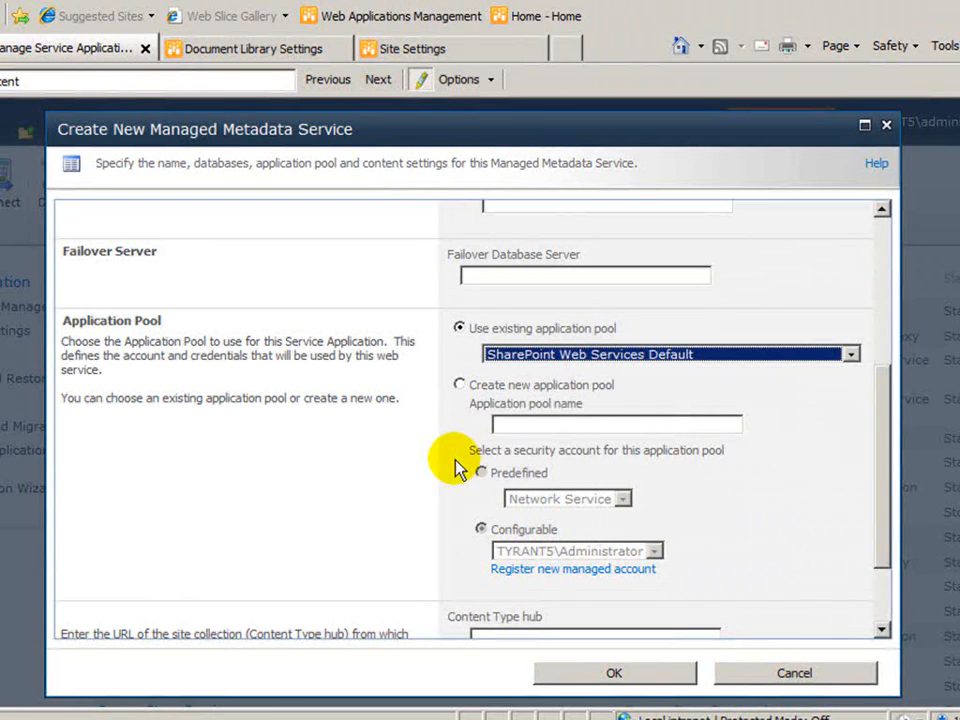
drag(880, 450, 874, 536)
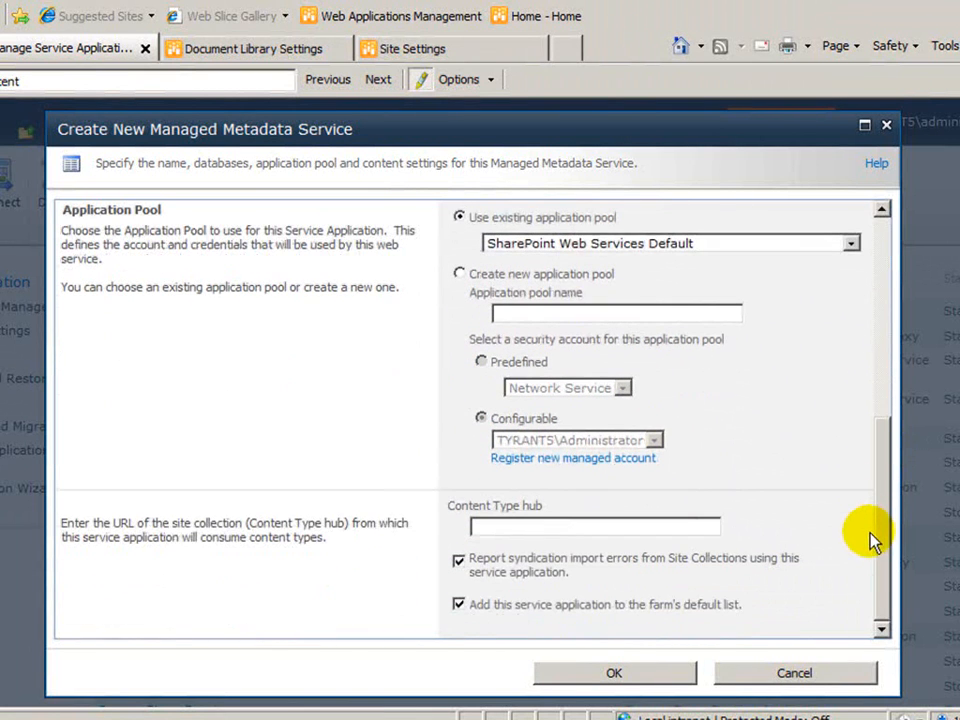
click(527, 521)
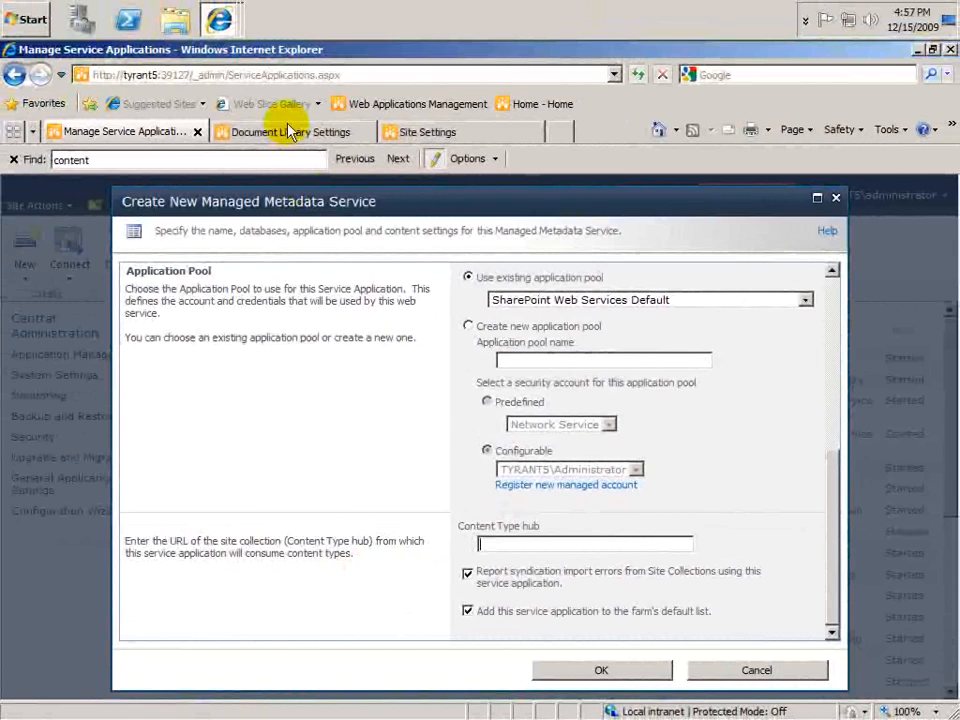
click(268, 102)
click(174, 75)
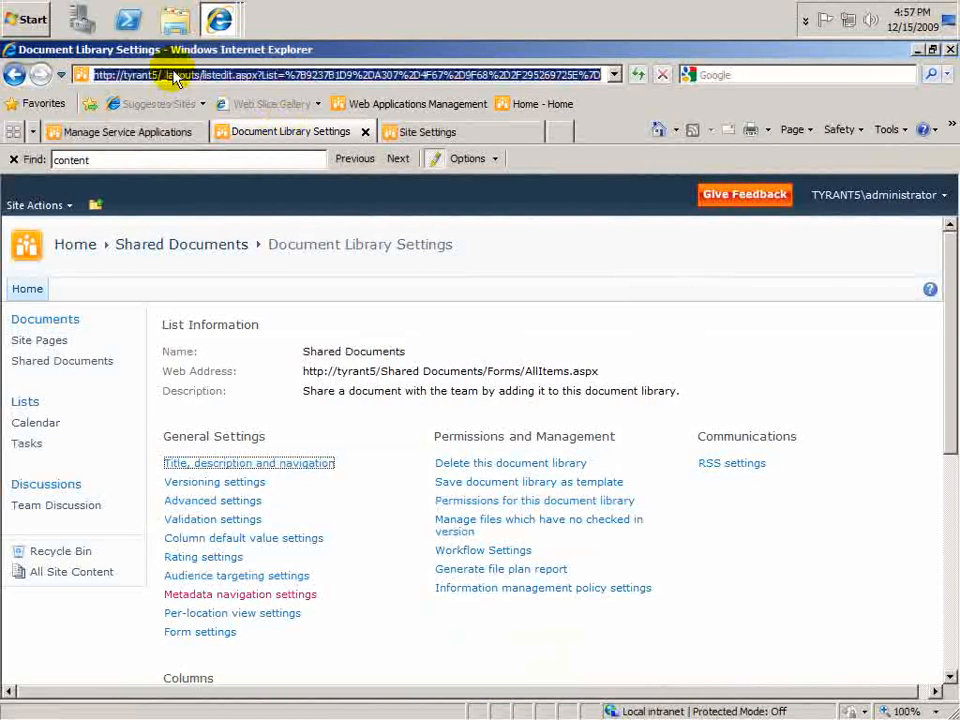
click(73, 246)
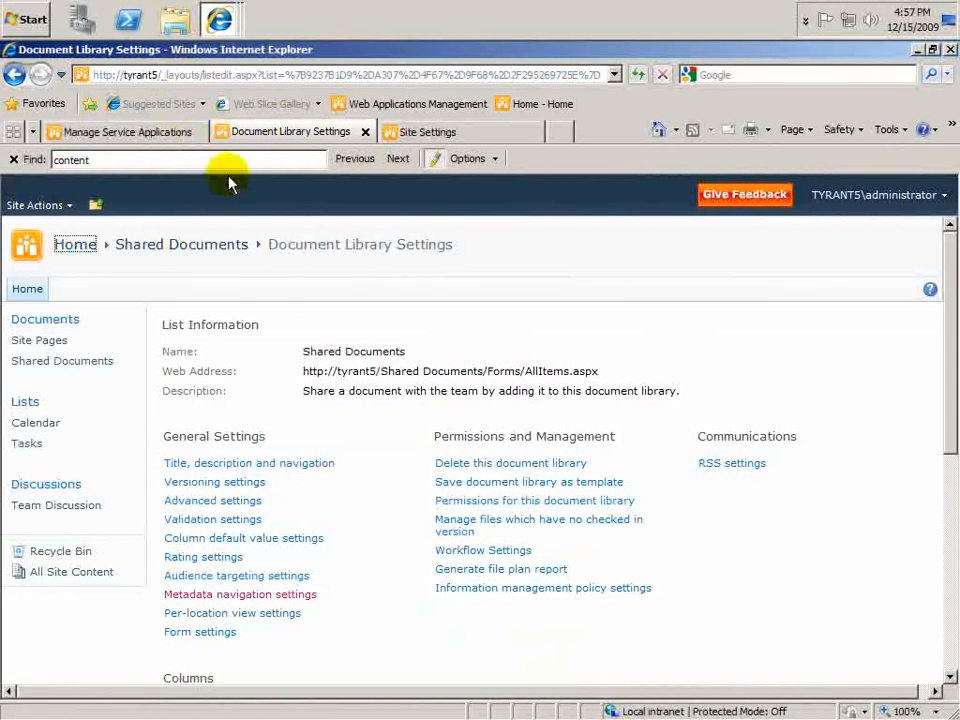
click(161, 76)
click(160, 75)
drag(160, 75, 70, 68)
key(ctrl+c)
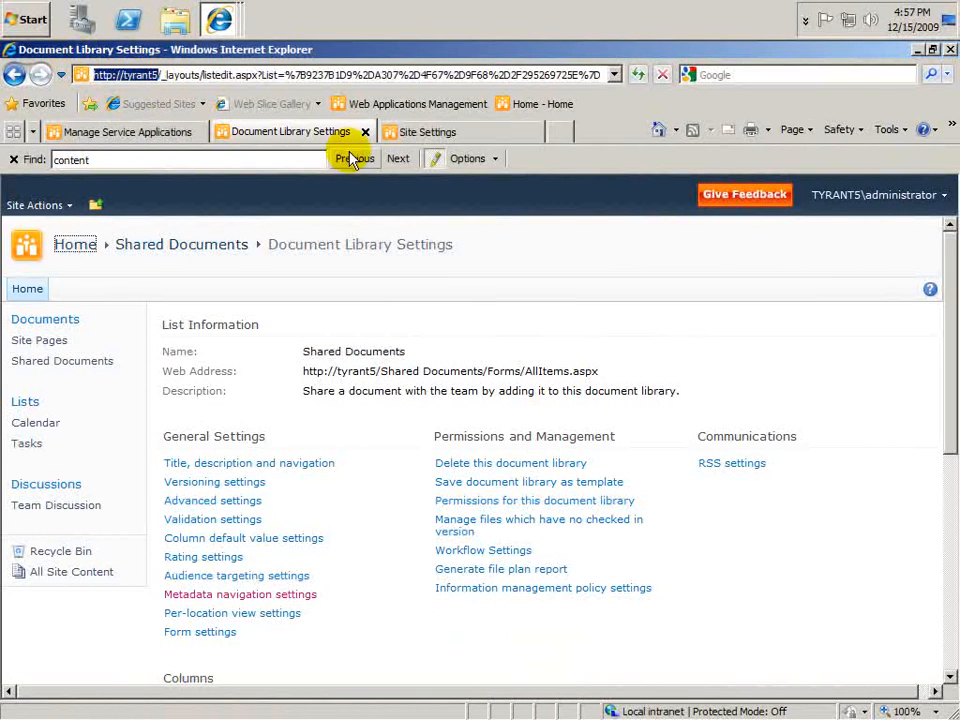
click(143, 133)
key(ctrl+v)
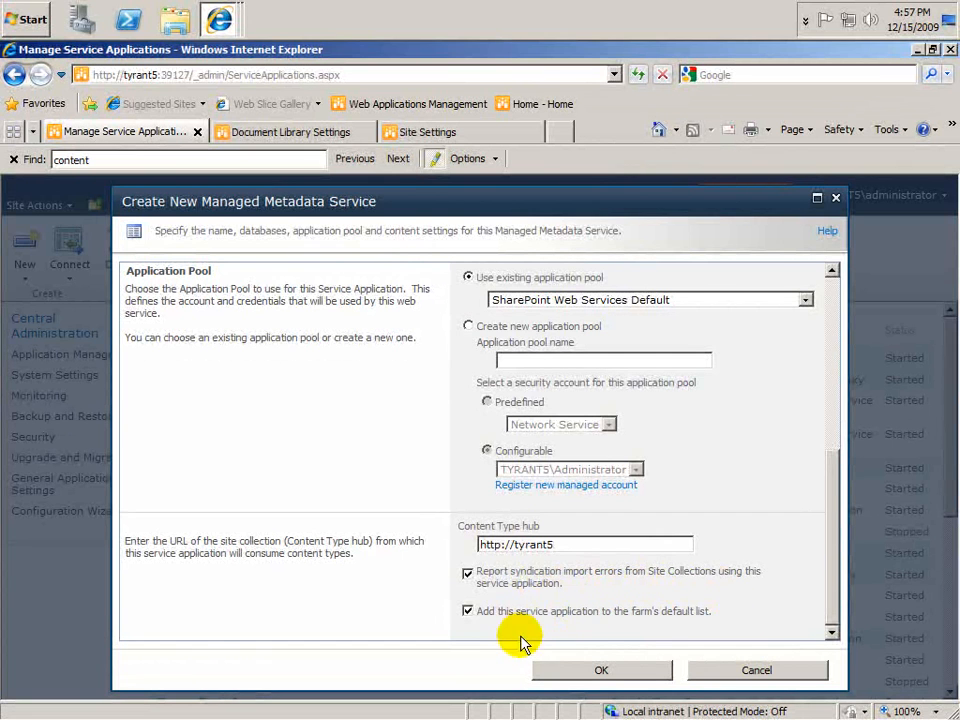
click(660, 676)
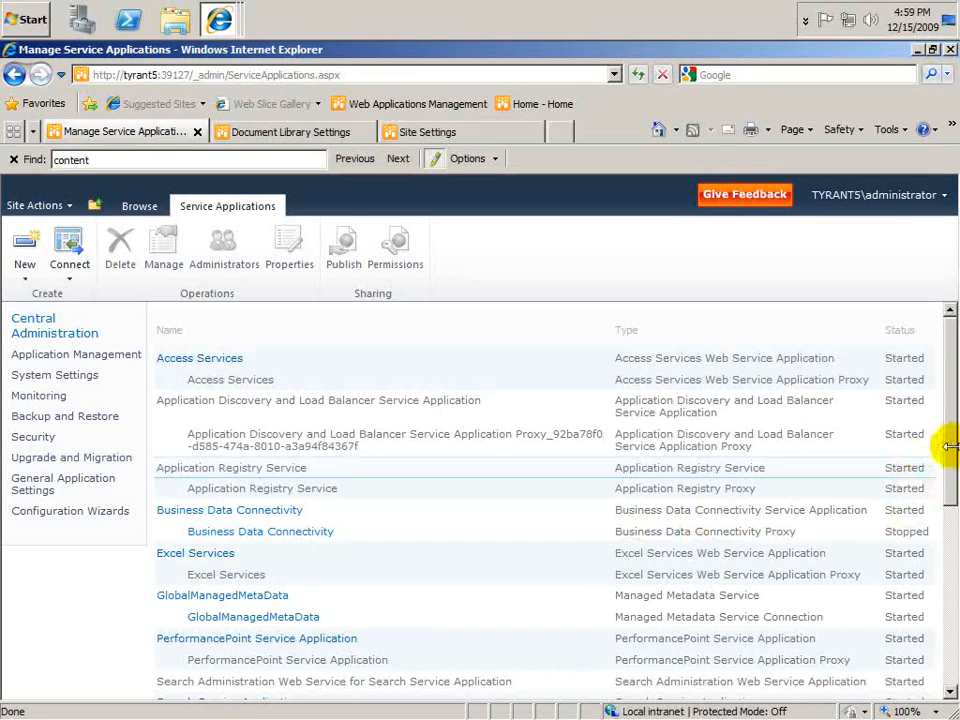
Review the properties of the GlobalManagedMetaData service application, including its Content Type hub, and close them without changes
drag(943, 443, 951, 512)
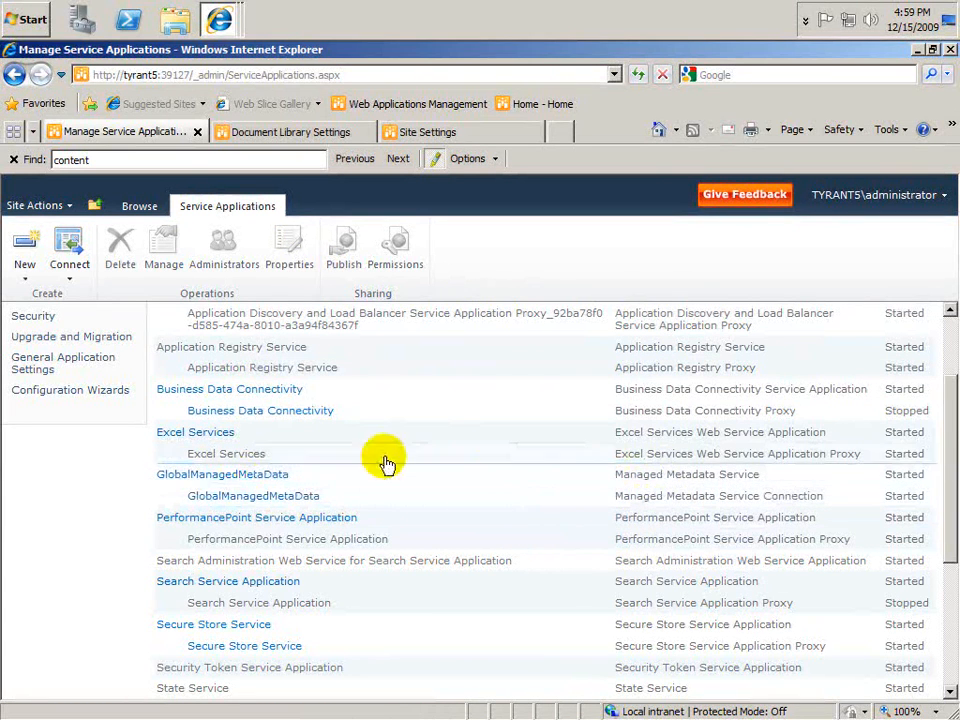
click(648, 481)
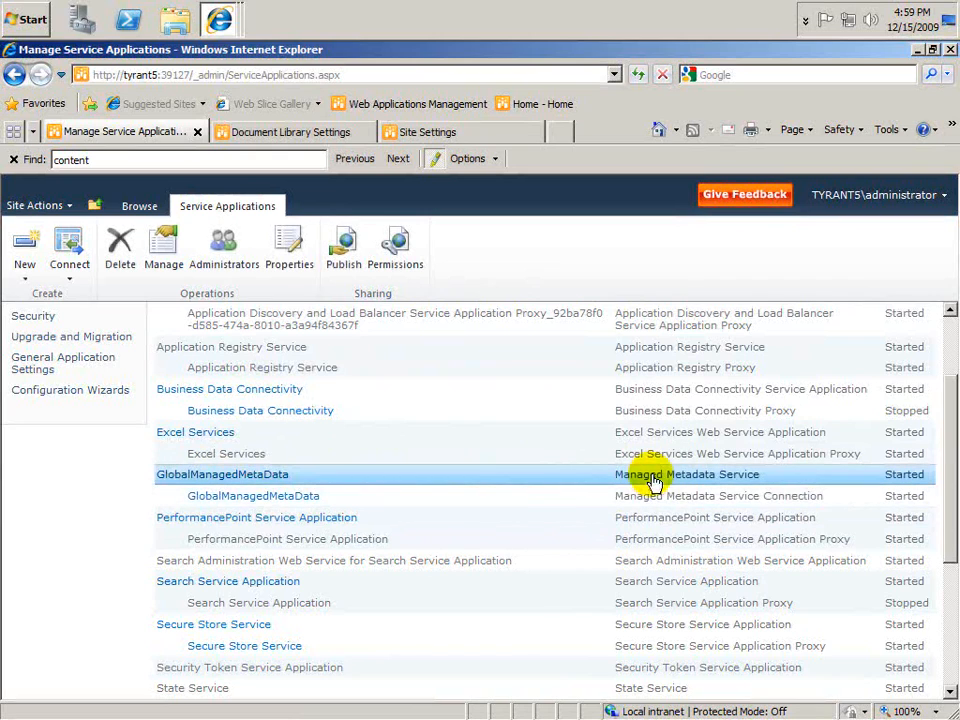
click(303, 268)
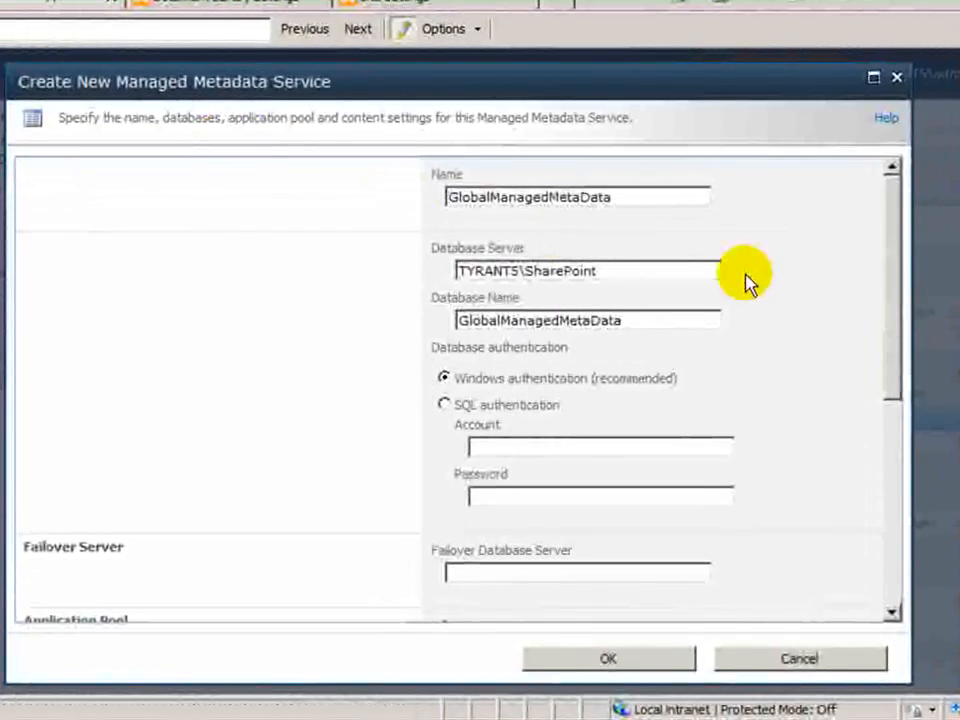
drag(893, 226, 868, 450)
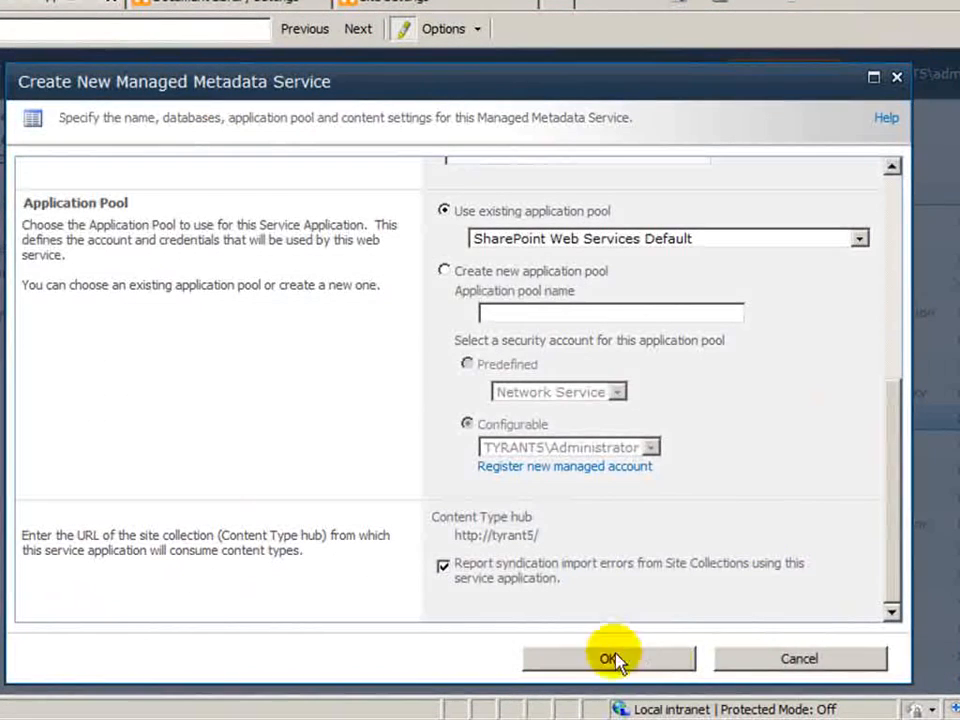
click(740, 662)
Make the GlobalManagedMetaData service connection the default storage location for column specific term sets as well
click(688, 448)
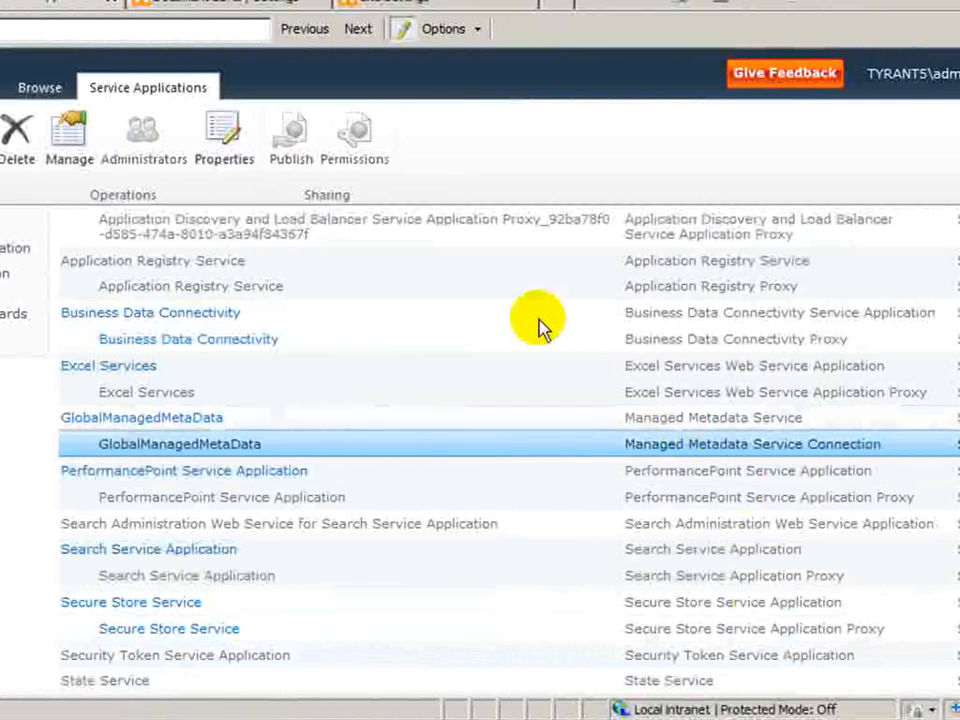
click(222, 150)
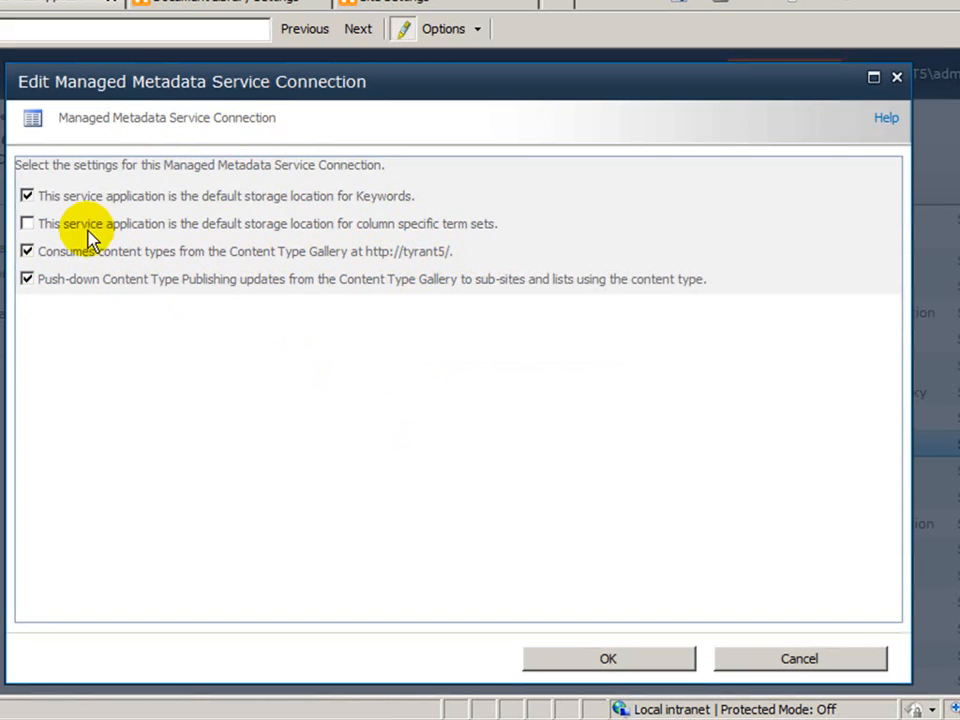
click(27, 224)
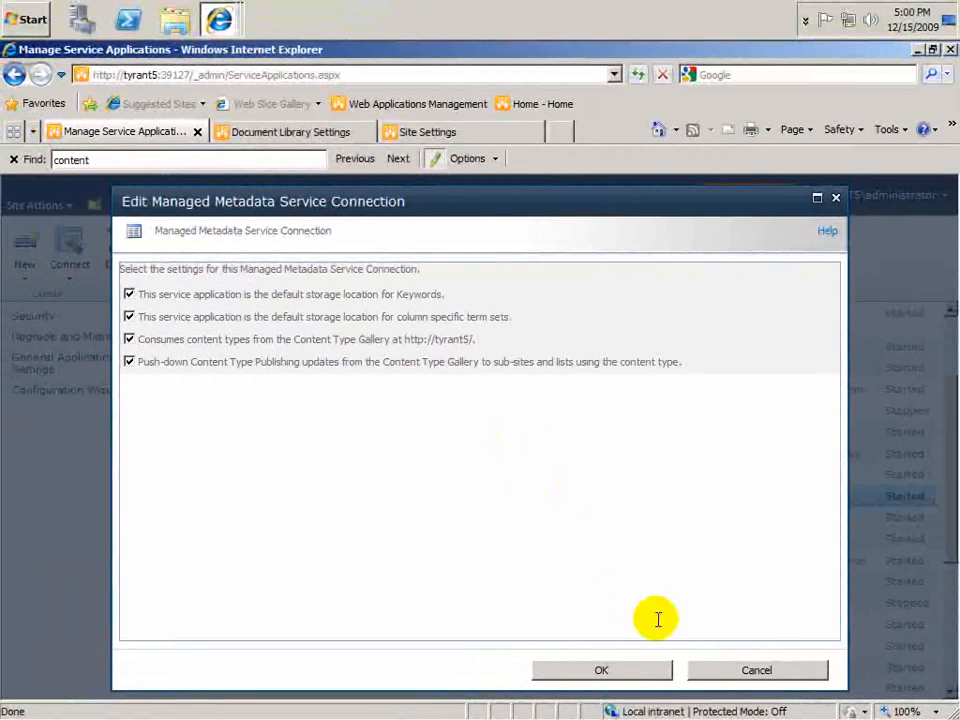
click(658, 671)
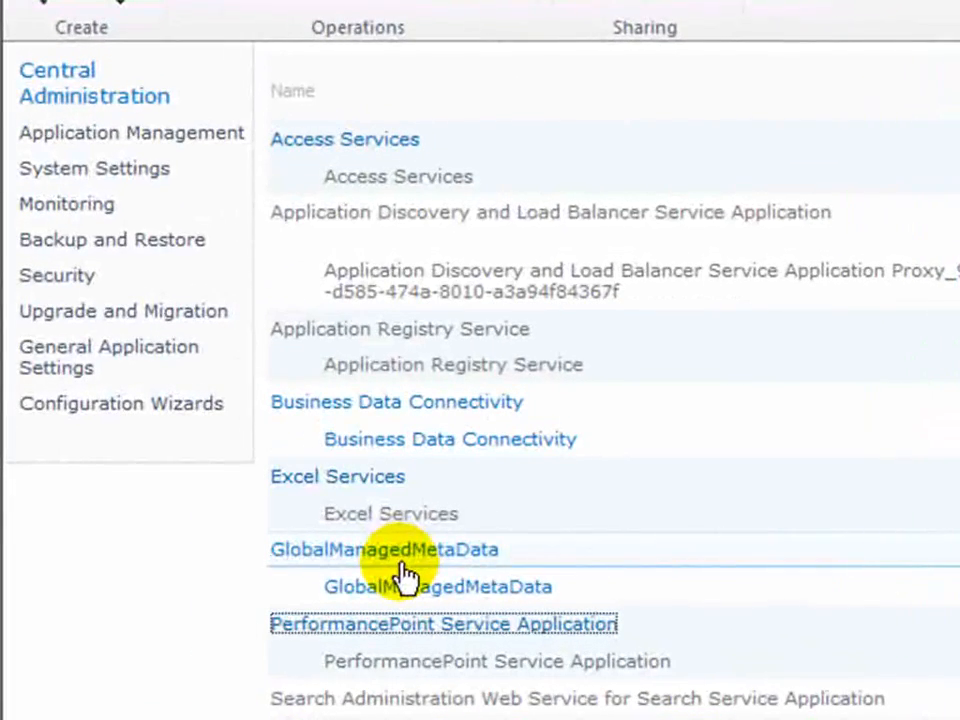
Open the term store of the GlobalManagedMetaData service and create a new group named Company Terms in it
click(454, 561)
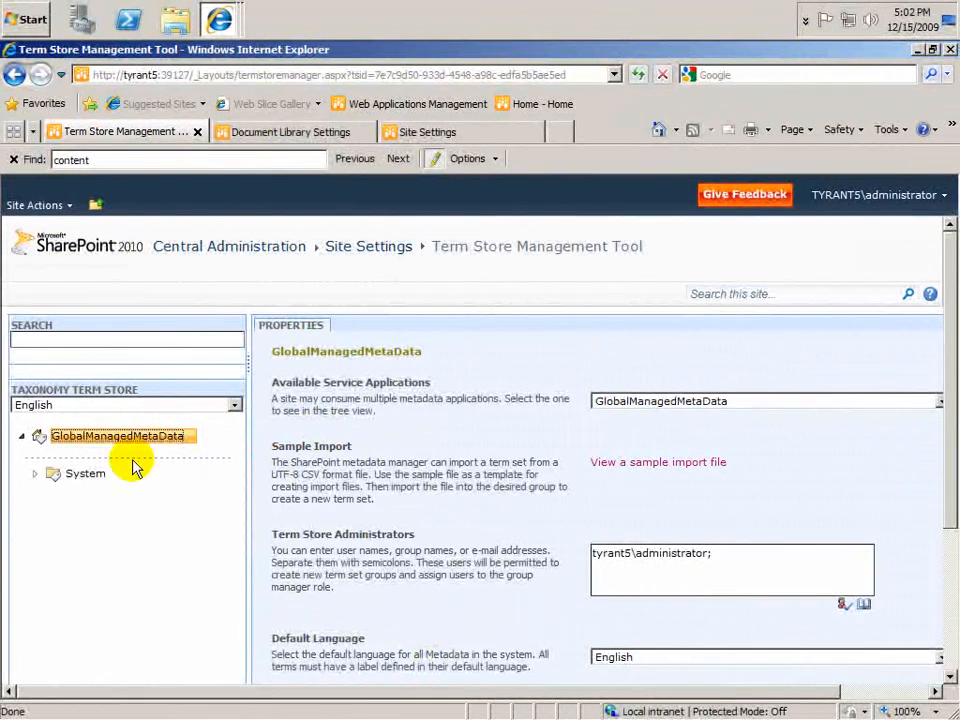
click(80, 474)
click(100, 438)
click(187, 436)
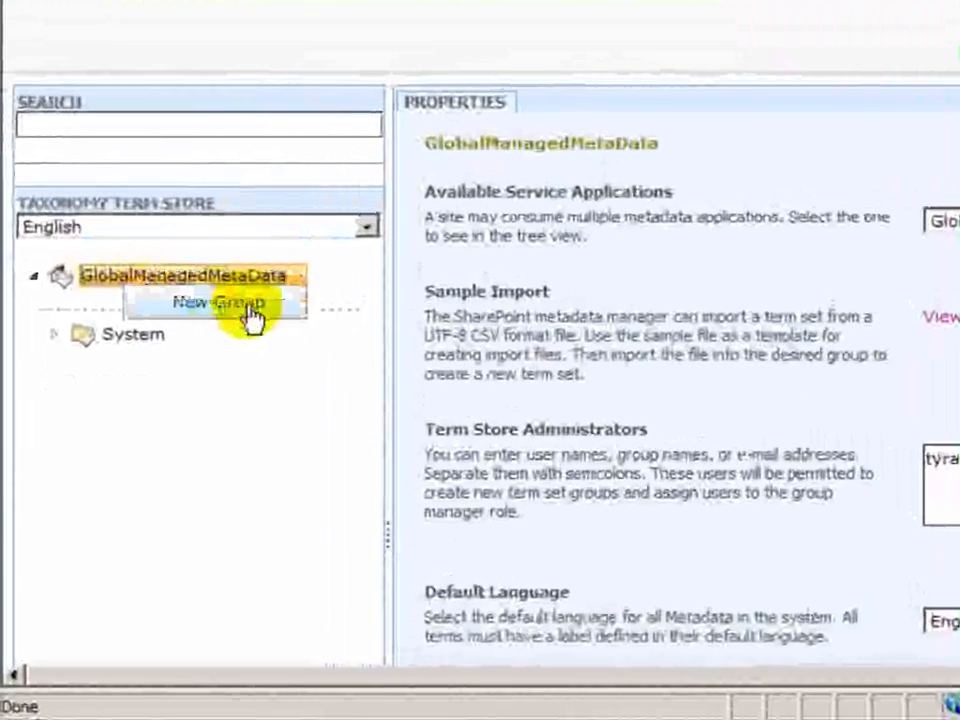
click(252, 306)
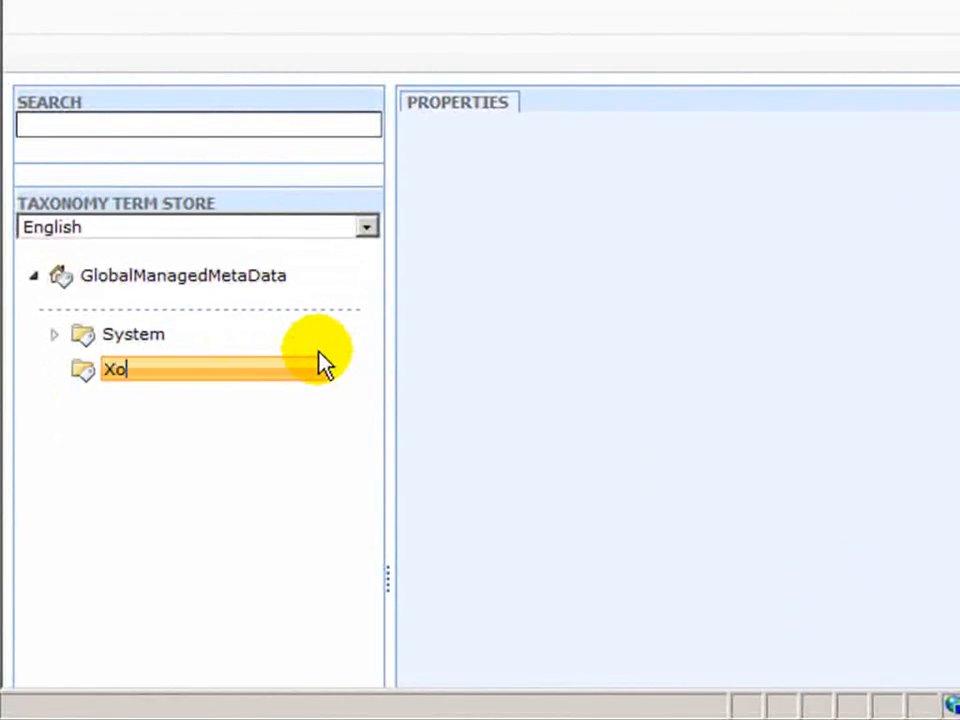
text(Compo)
text(ny Terms)
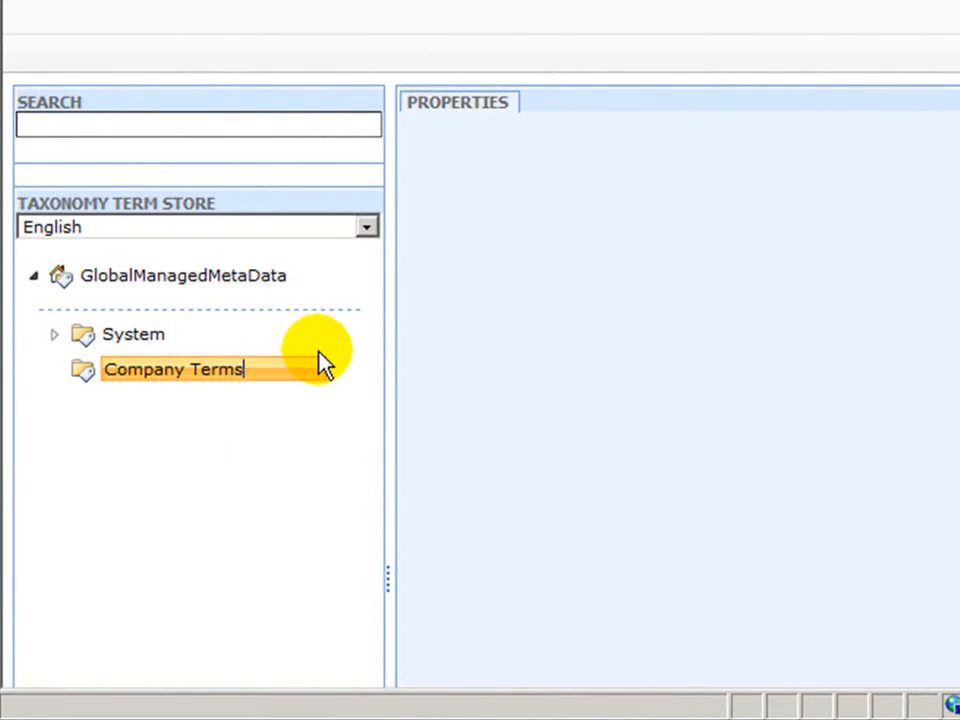
key(Return)
Create a term set named Regions in the Company Terms group
click(213, 378)
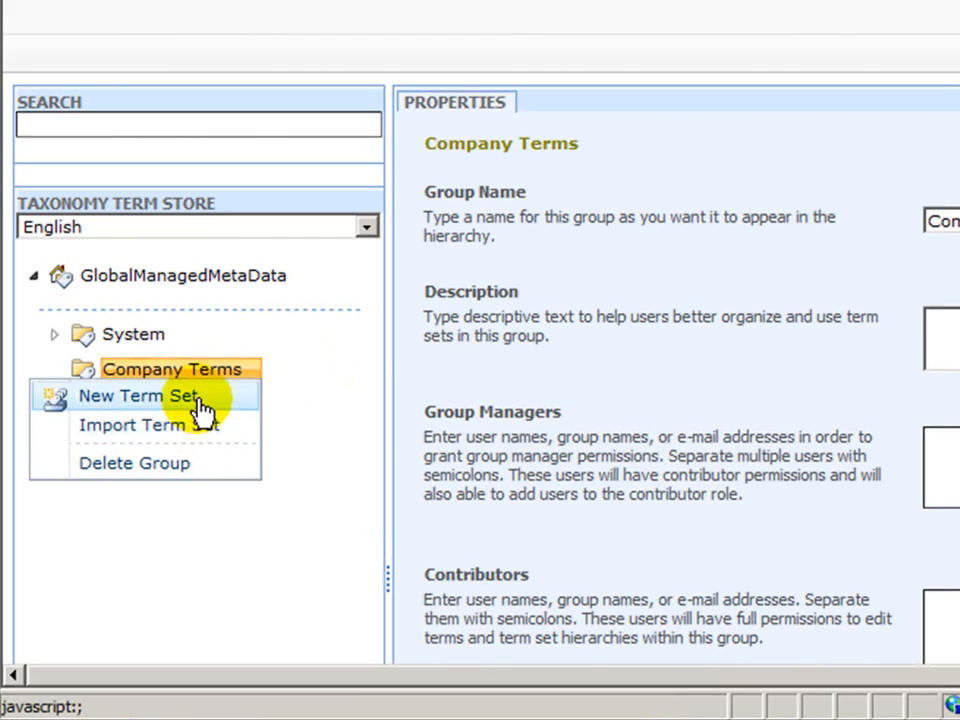
click(203, 405)
text(Regions)
key(Return)
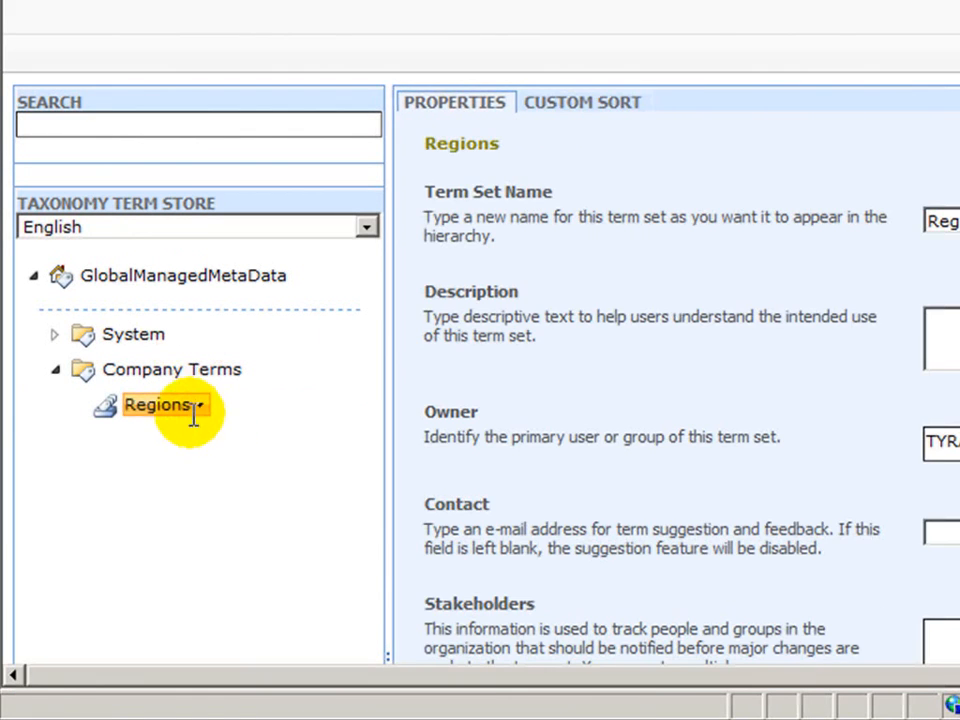
Add the terms North, South, East and West to the Regions term set and collapse it
click(203, 410)
click(283, 432)
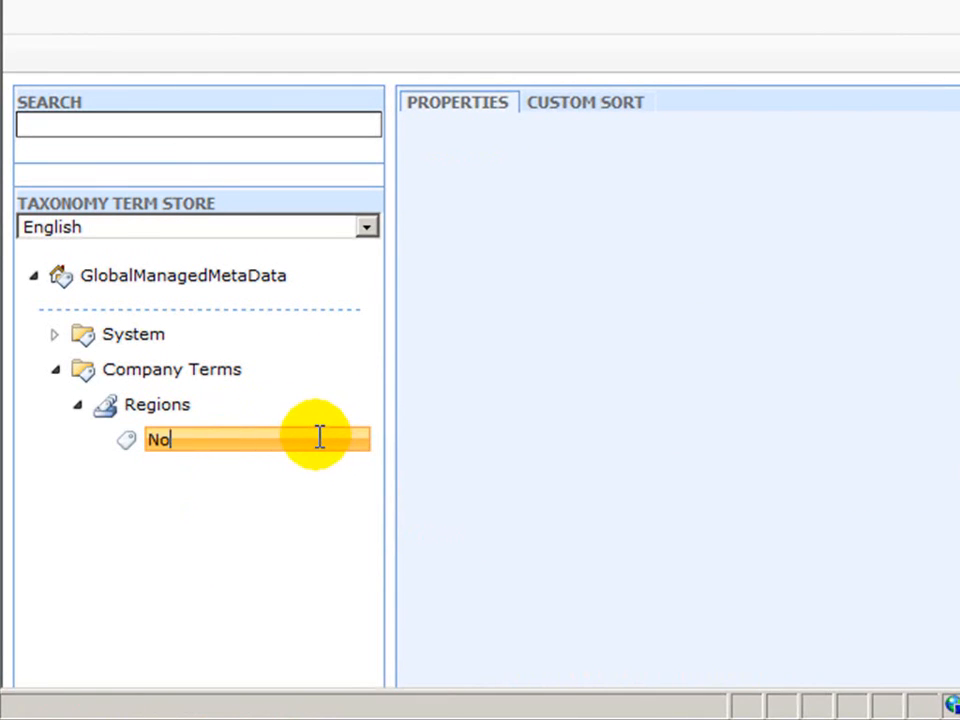
key(Return)
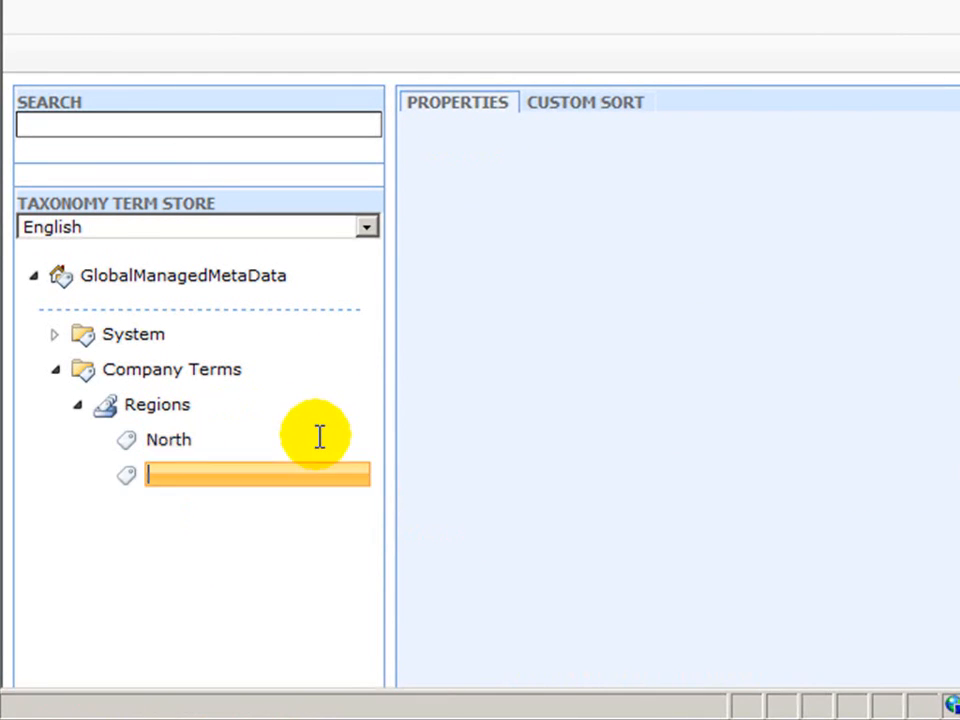
text(South)
key(Return)
text(East)
key(Return)
text(West)
key(Return)
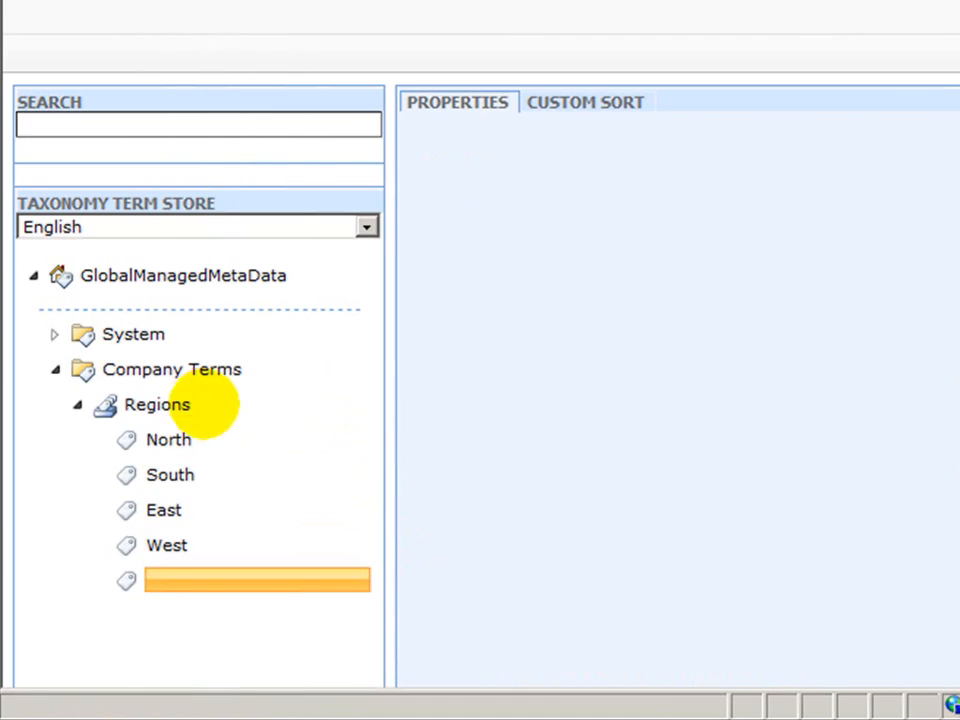
click(78, 404)
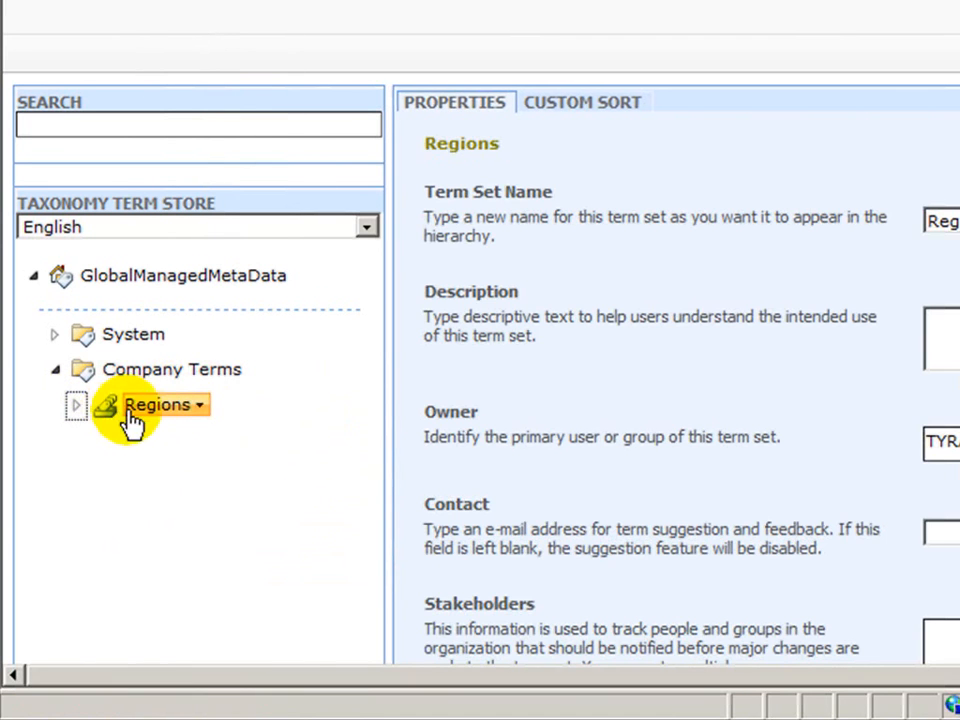
Create a second term set named Products in the Company Terms group
click(170, 372)
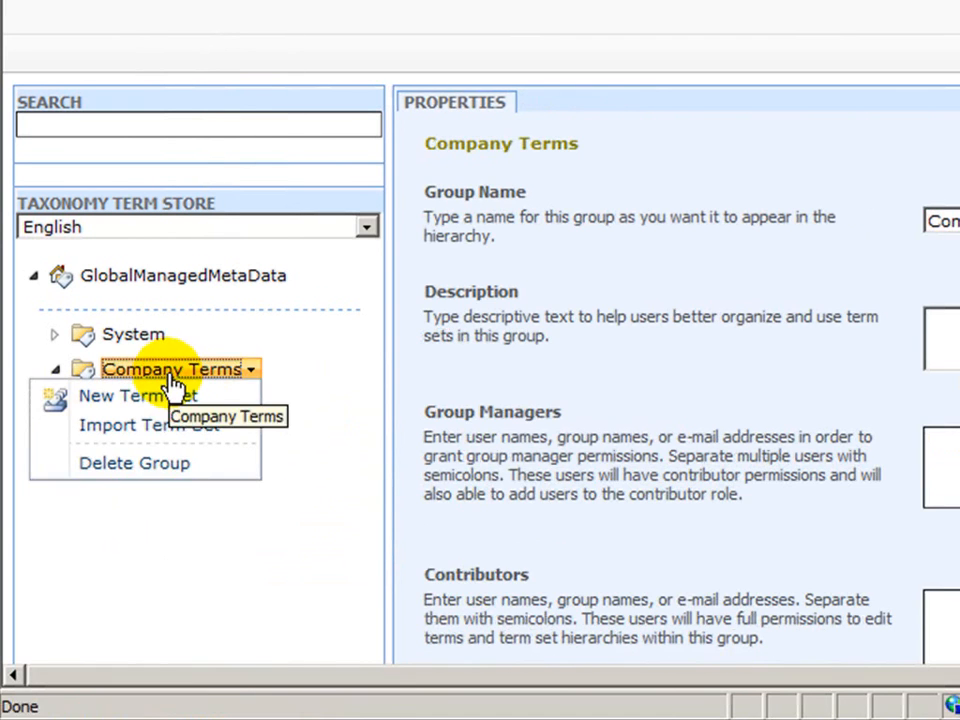
click(140, 396)
text(Products)
key(Return)
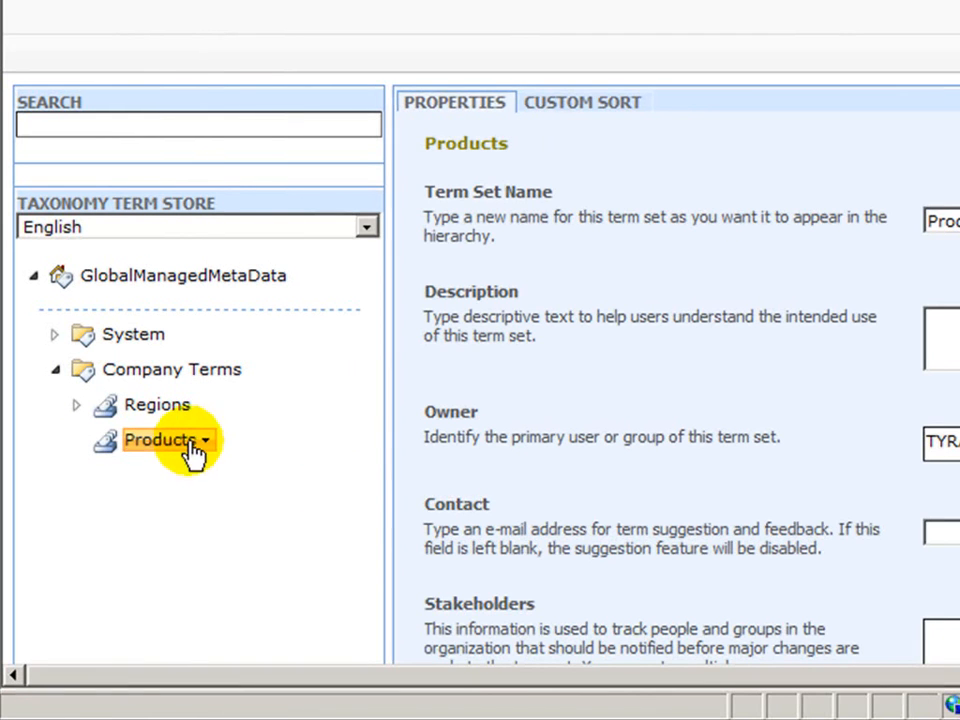
Add the terms DooHickies, Thing-a-ma-bobs and Widgets to the Products term set
click(200, 443)
click(311, 468)
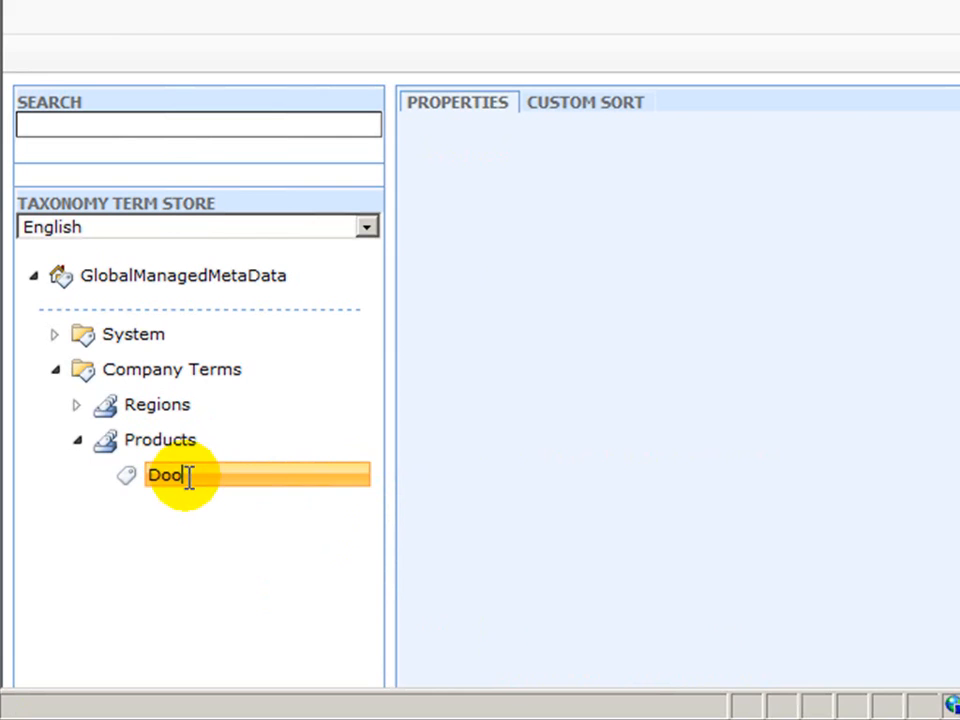
text(DooHickies)
key(Return)
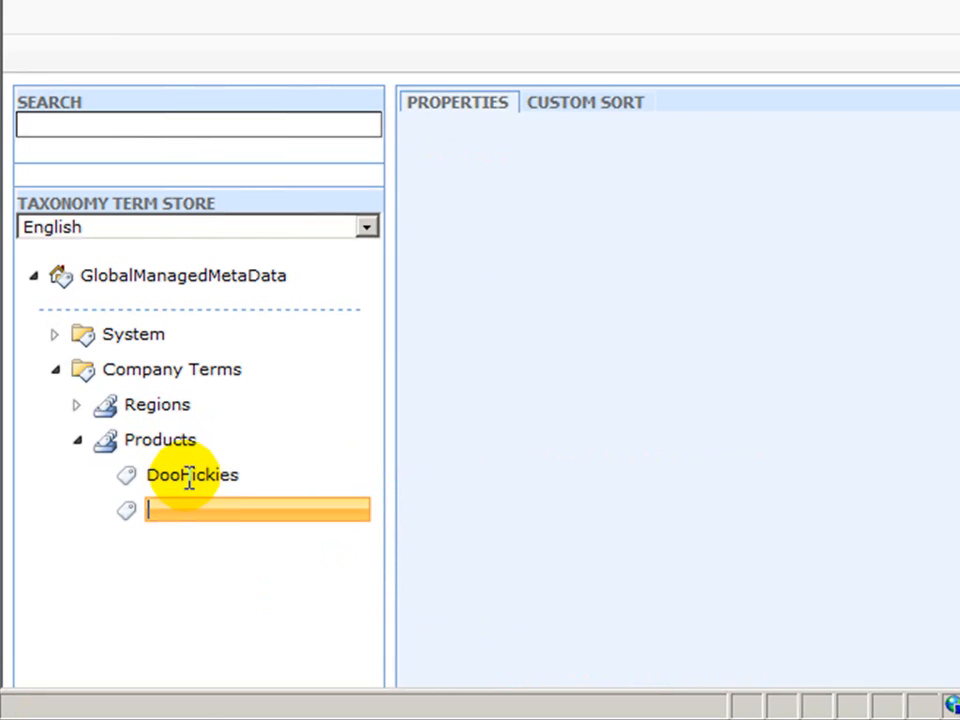
text(W)
key(BackSpace)
text(Thin)
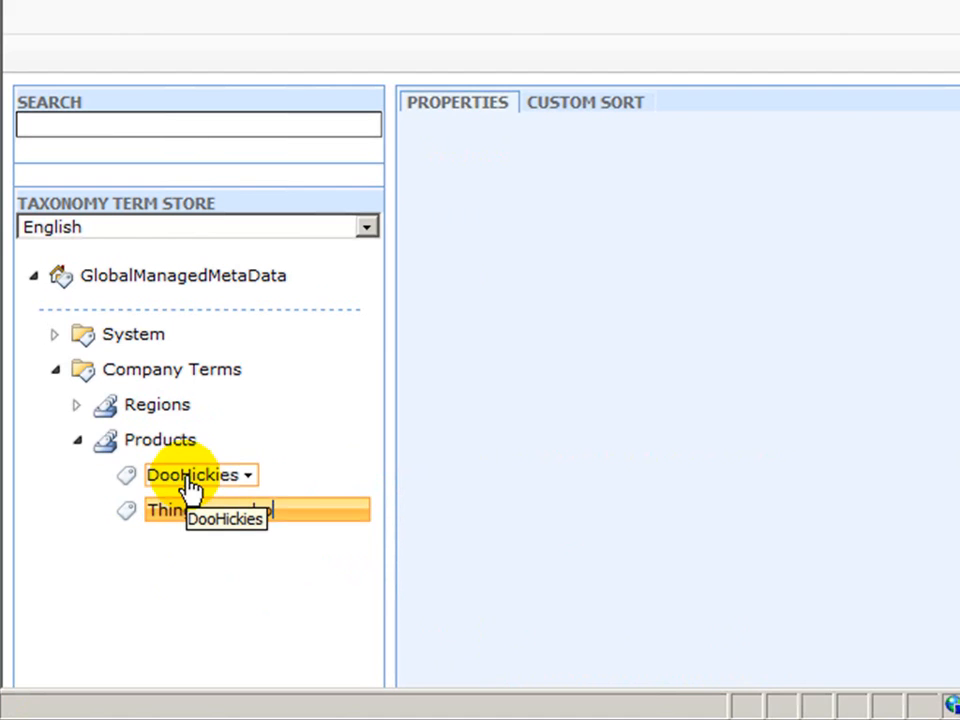
text(g-a-ma-bobs)
key(Return)
text(Widg)
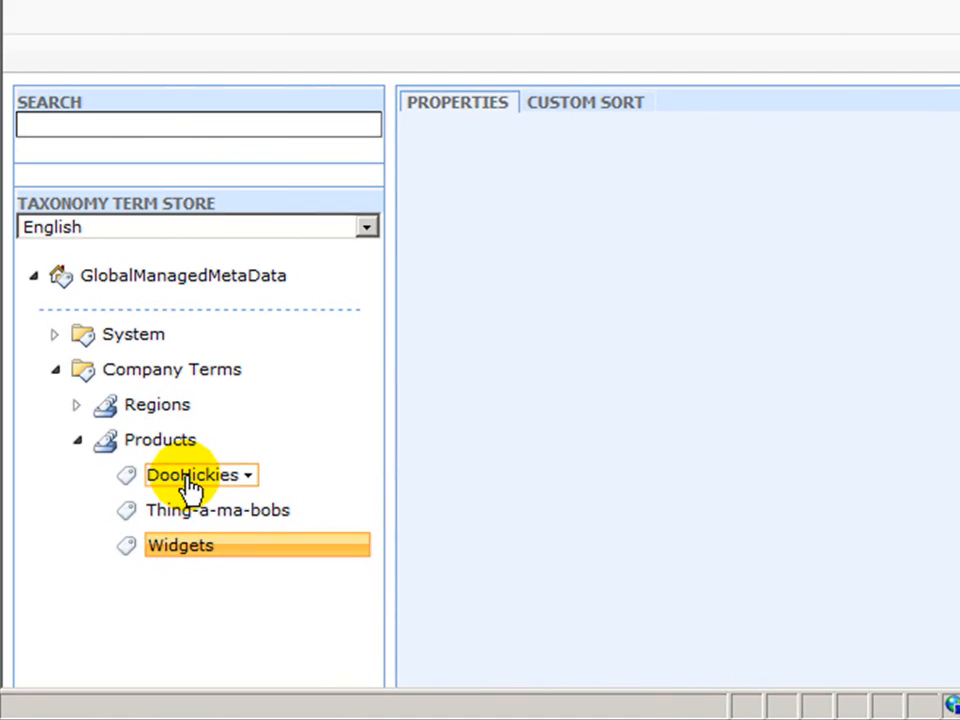
text(ets)
key(Return)
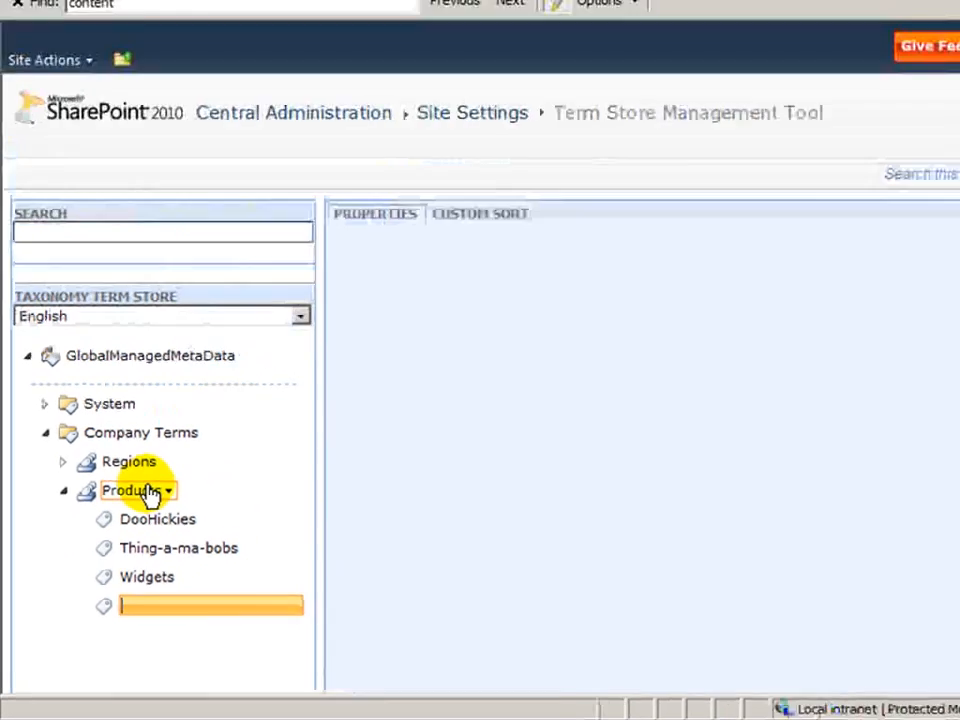
Review the Products term set's properties, such as its owner, contact and stakeholders
click(183, 443)
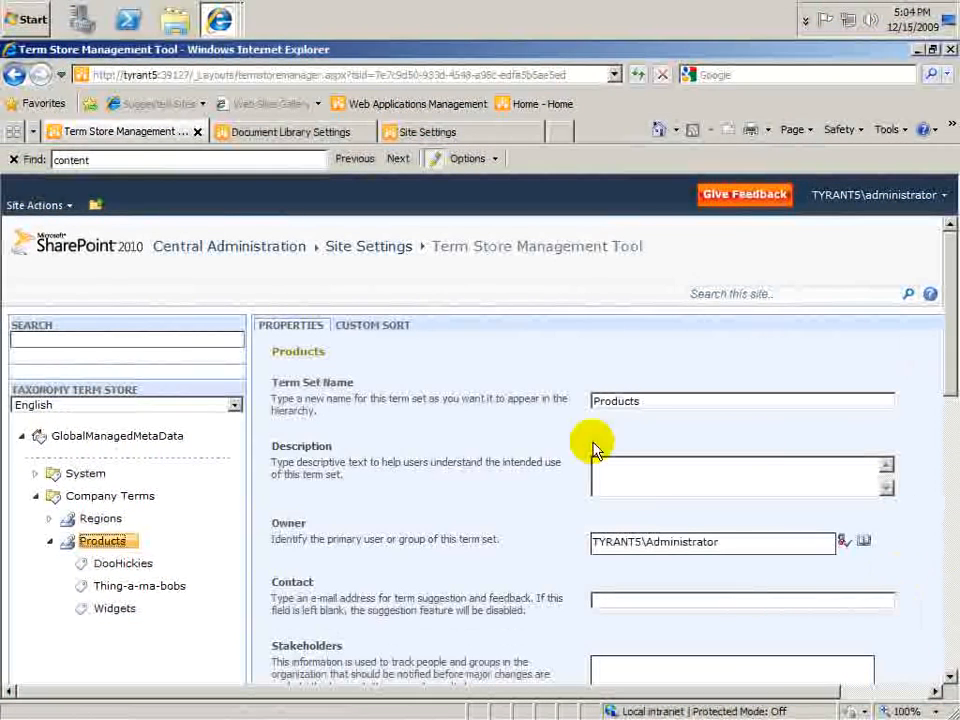
click(950, 613)
drag(950, 604, 950, 292)
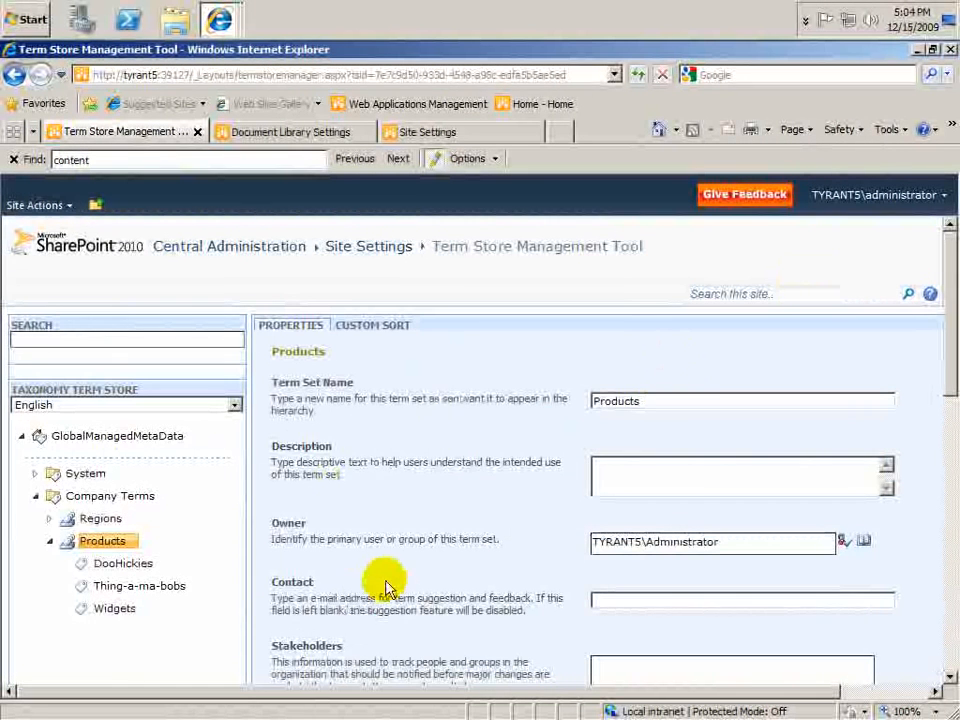
scroll(380, 585, down, 10)
scroll(418, 499, up, 10)
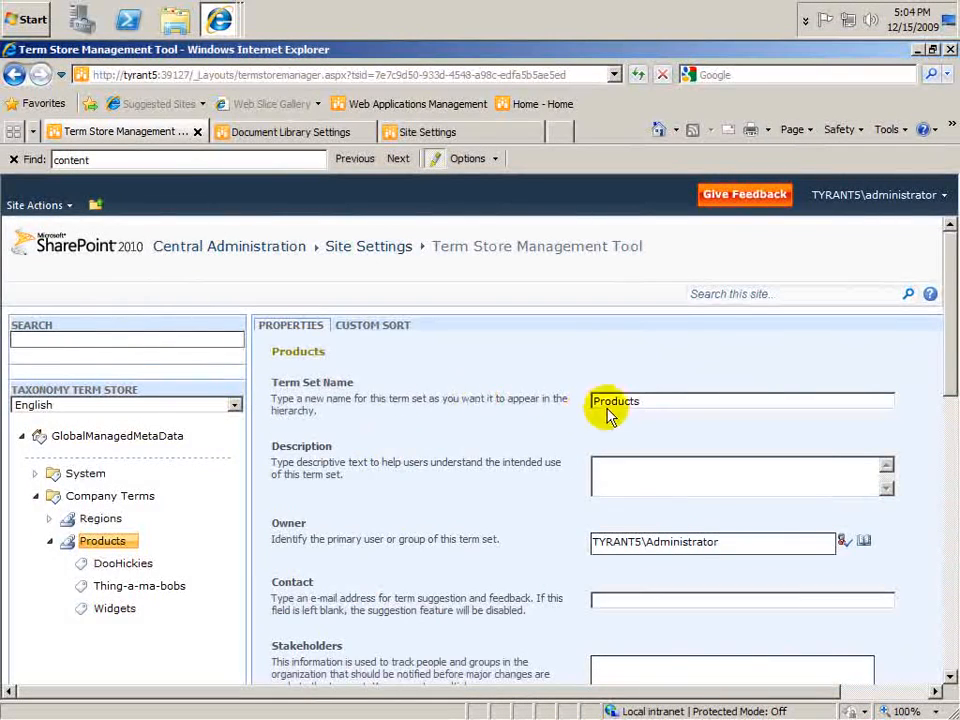
scroll(546, 517, down, 10)
scroll(407, 379, up, 10)
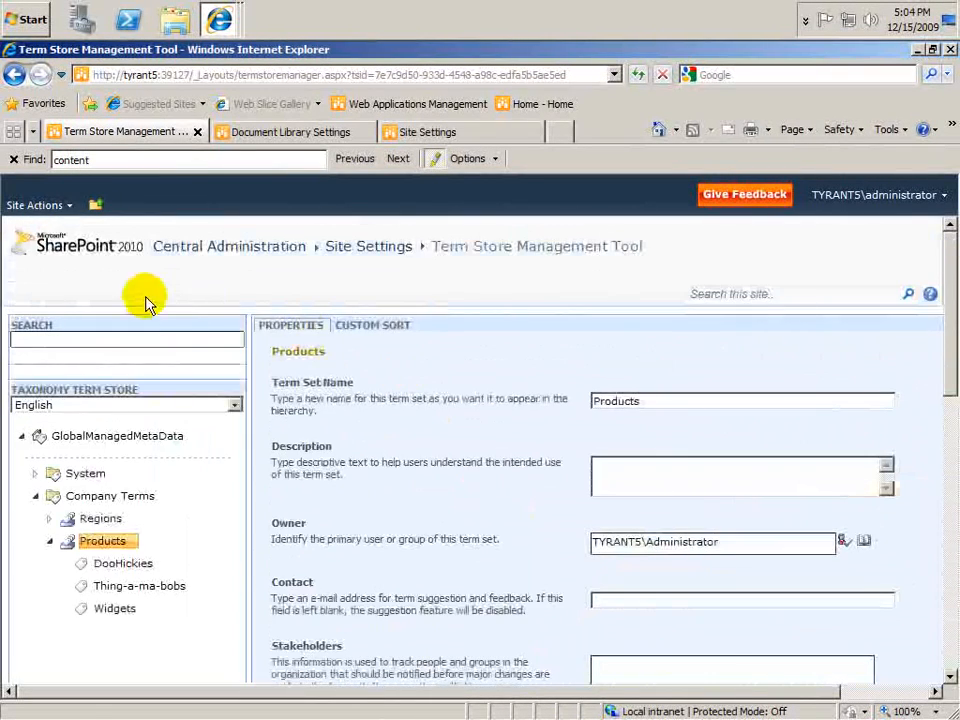
Examine the service application associations in Application Management to see which web applications' proxy groups include GlobalManagedMetaData
click(258, 248)
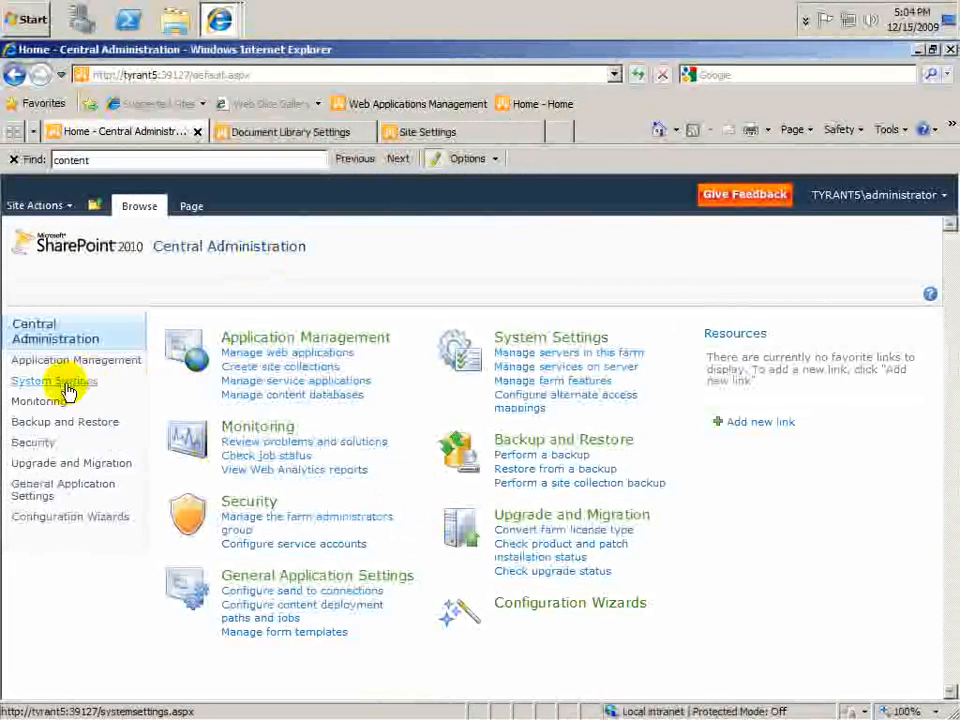
click(103, 367)
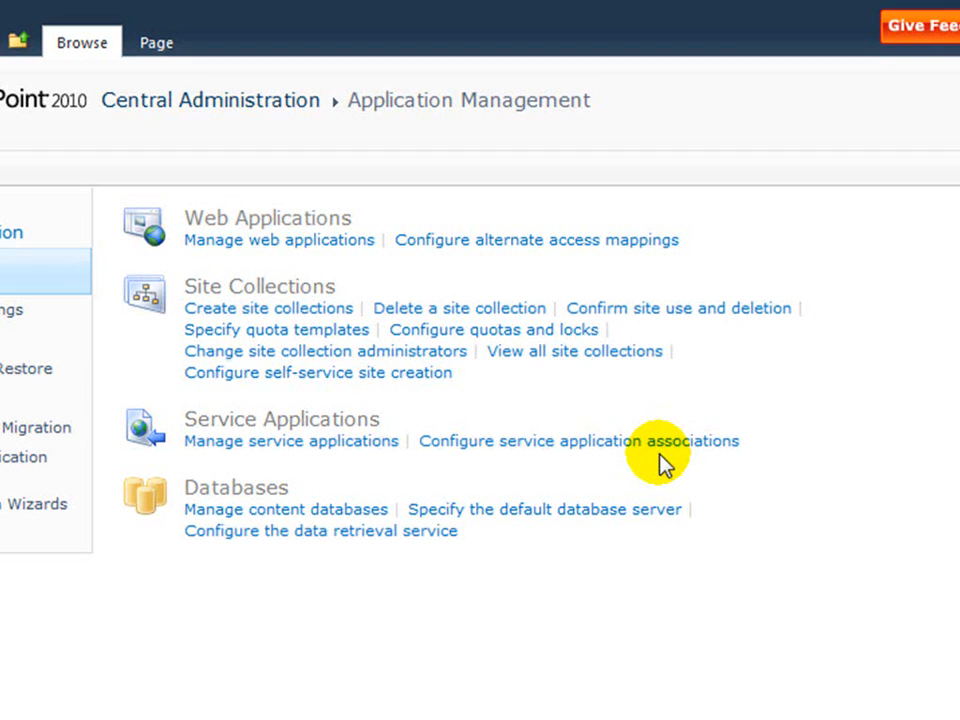
click(626, 443)
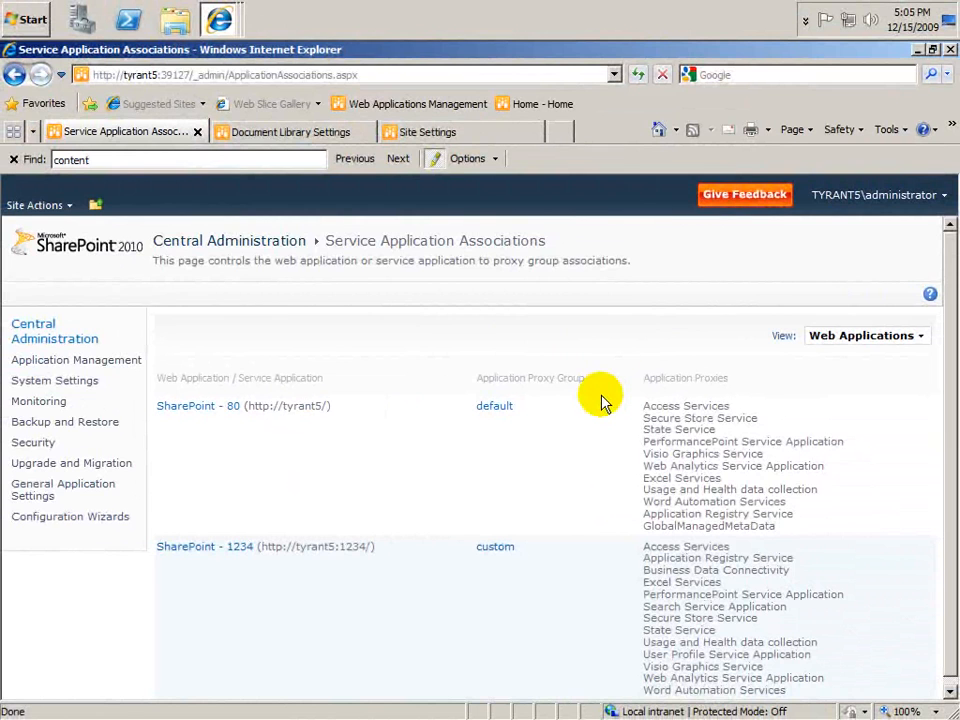
key(BackSpace)
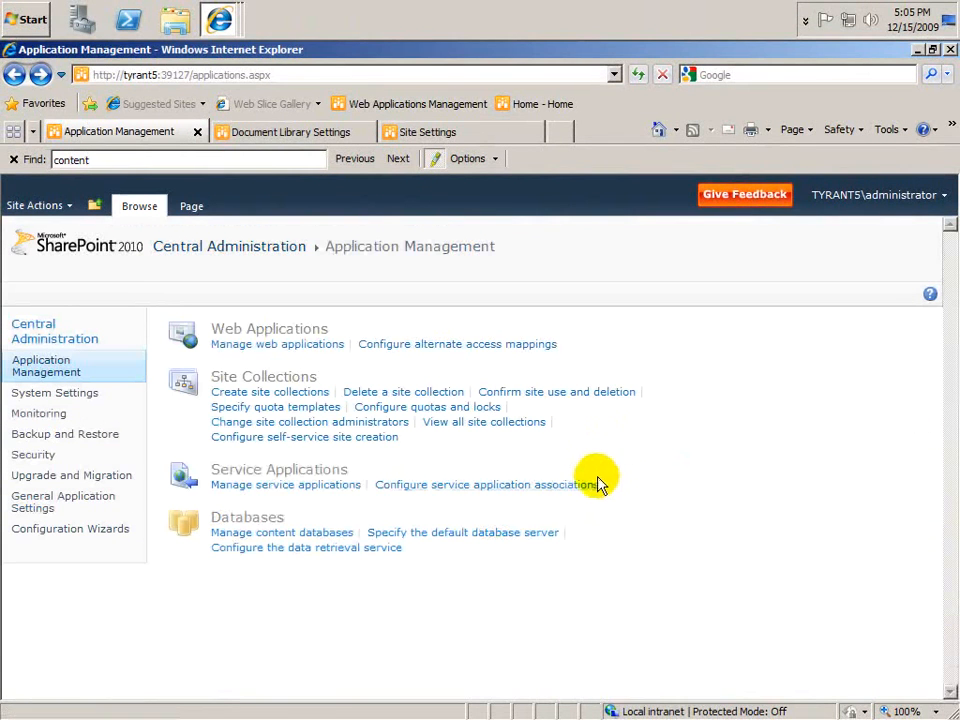
click(597, 484)
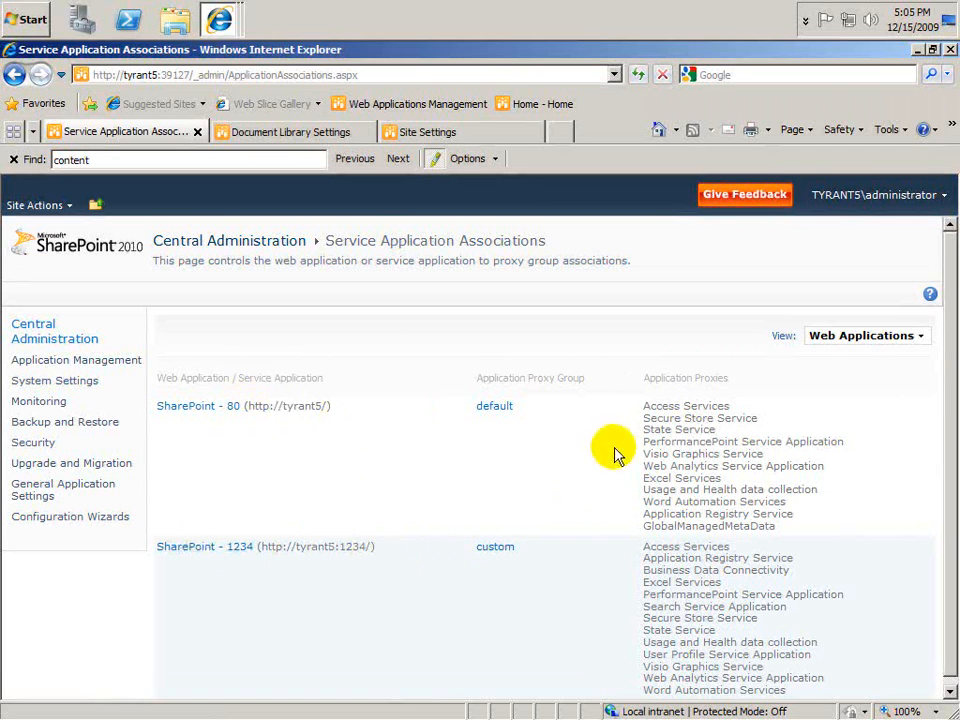
scroll(568, 543, down, 1)
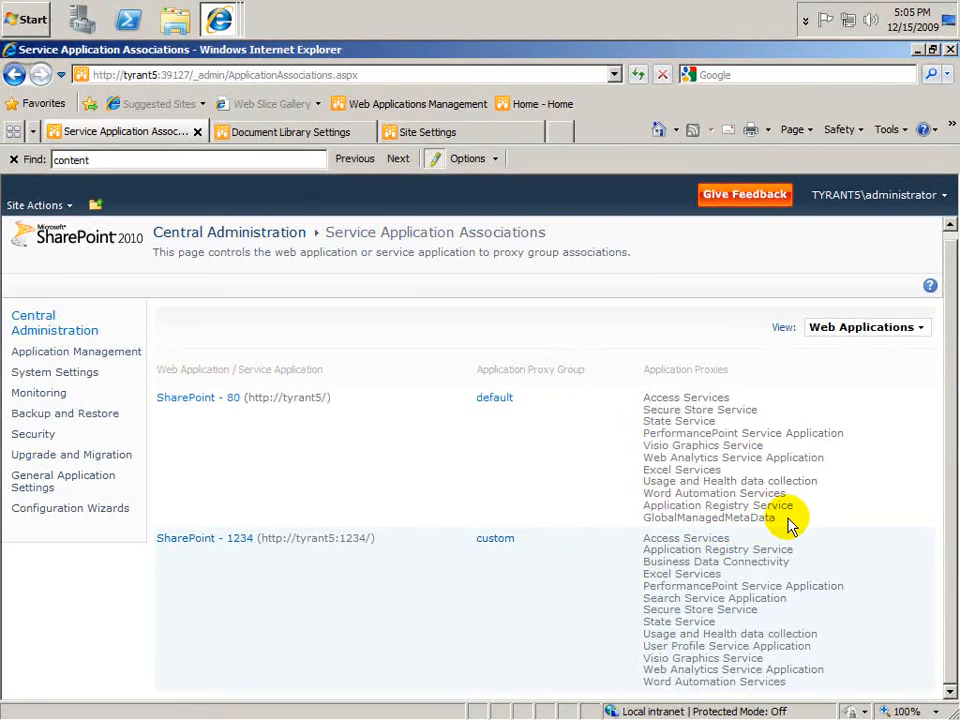
drag(787, 520, 618, 470)
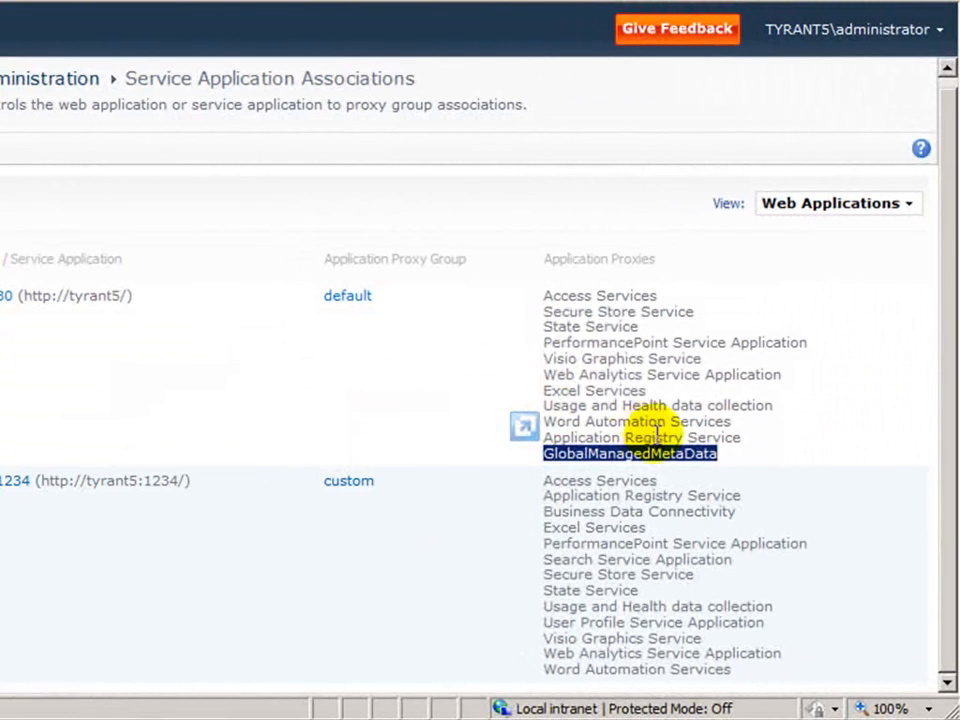
click(659, 458)
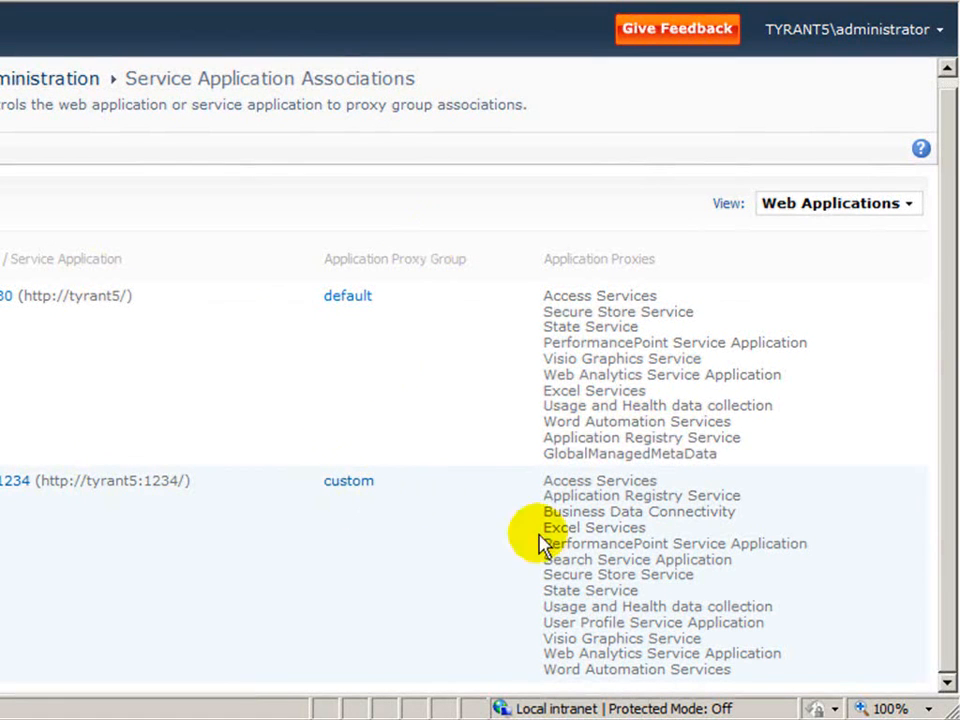
double_click(621, 454)
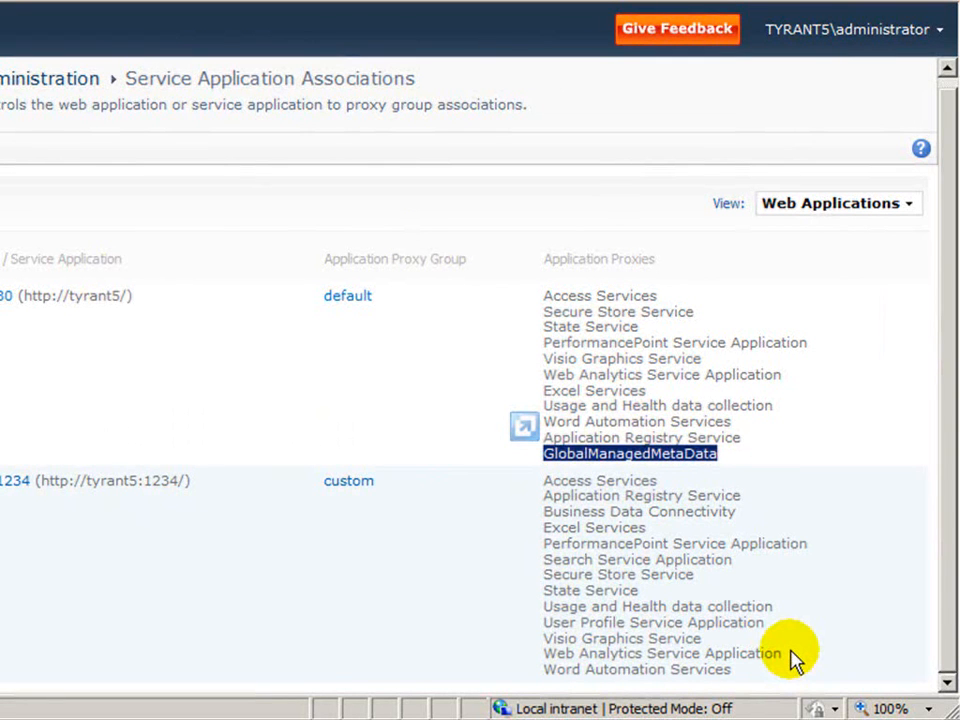
Include GlobalManagedMetaData in the custom proxy group of the SharePoint - 1234 web application
click(357, 482)
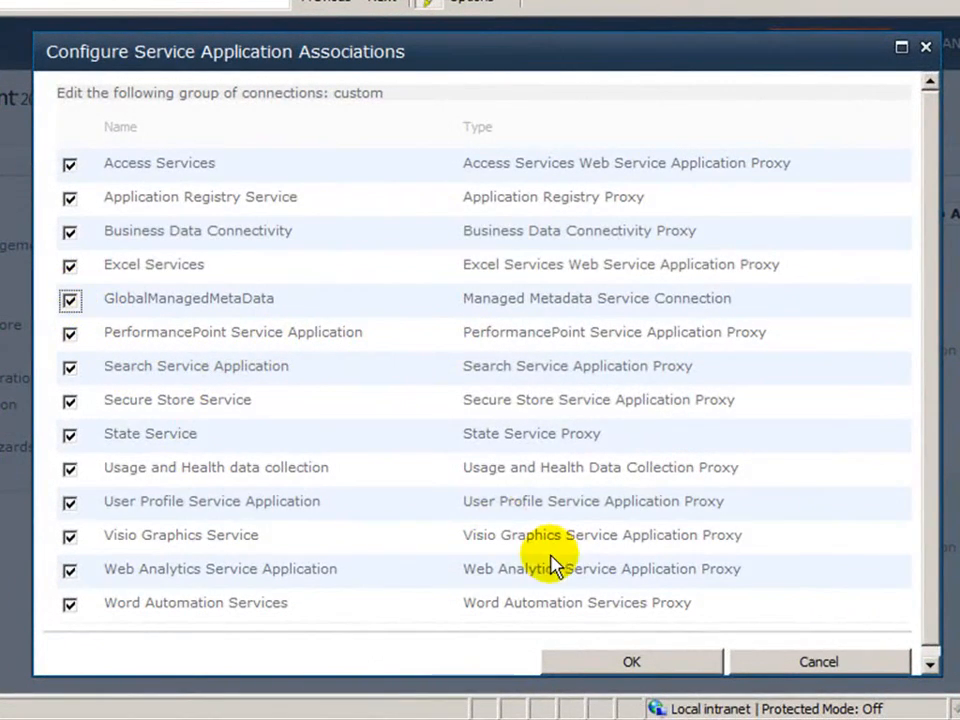
click(648, 664)
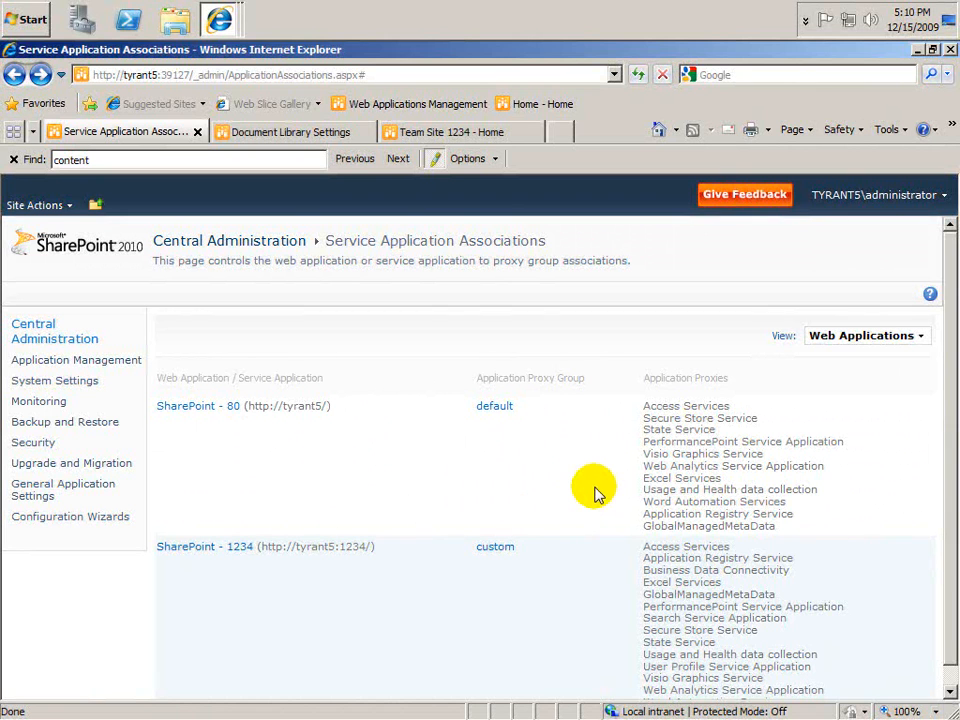
click(318, 134)
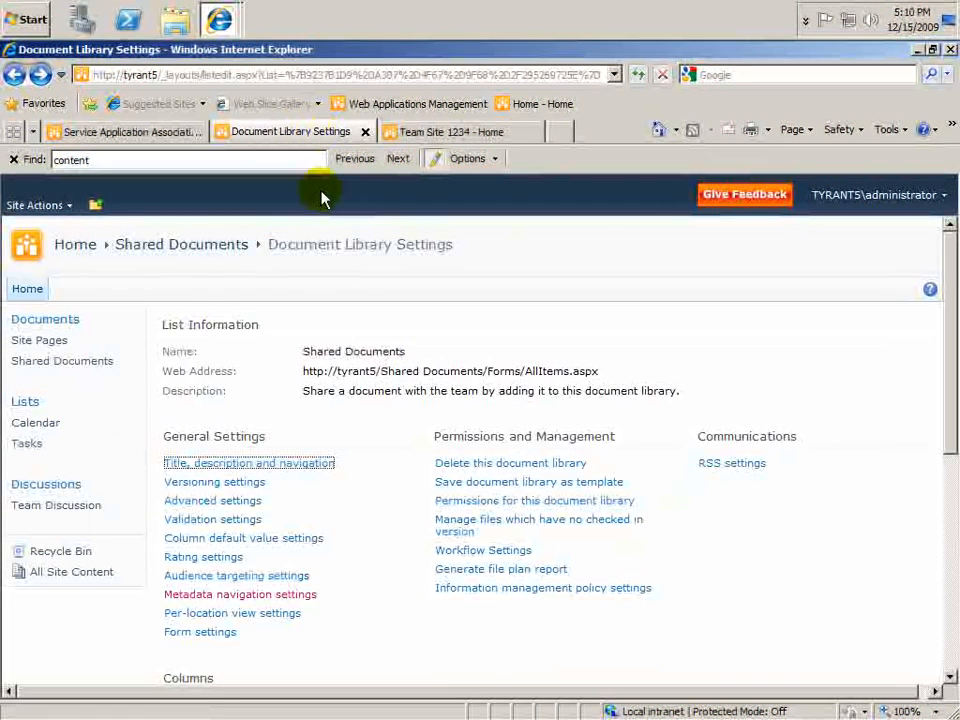
click(40, 207)
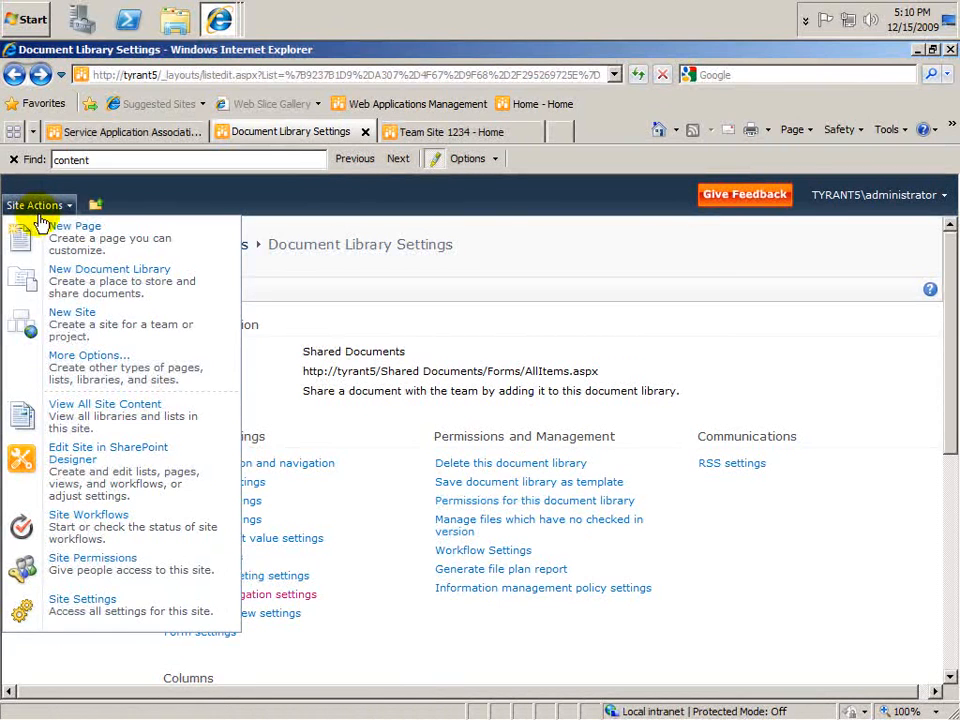
click(99, 620)
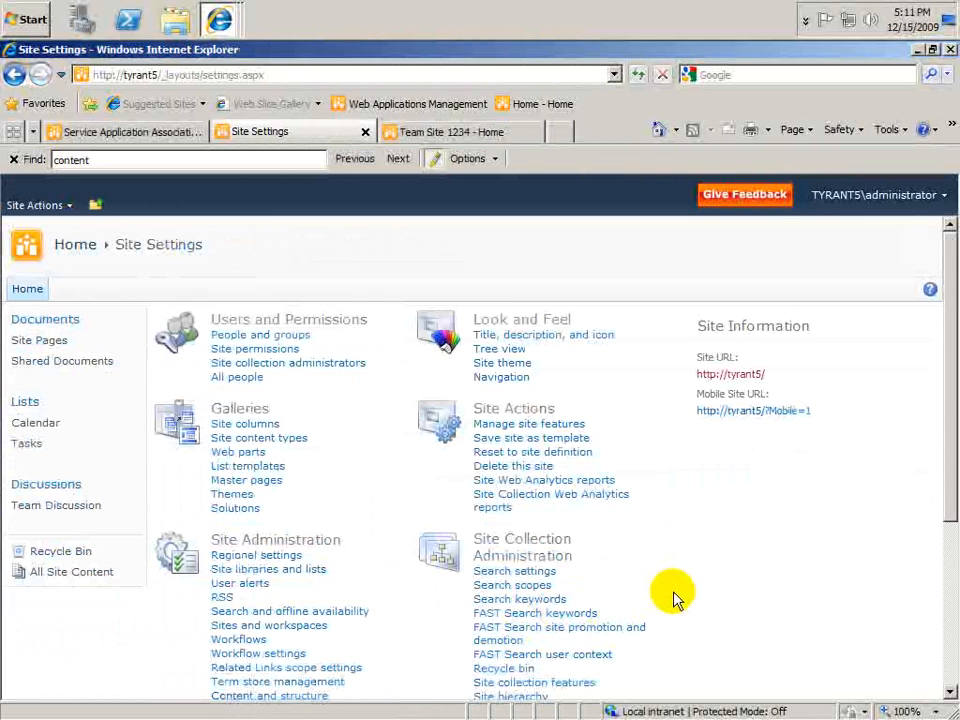
click(300, 446)
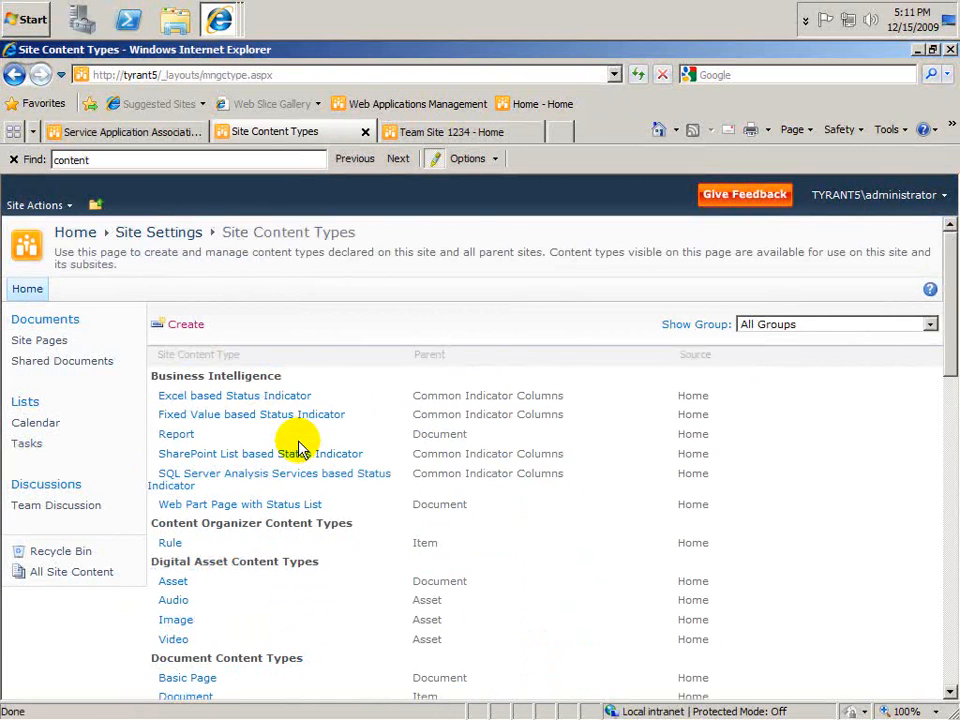
Create a site content type named Legal Docs with parent Document from Document Content Types, in the Custom Content Types group
click(192, 330)
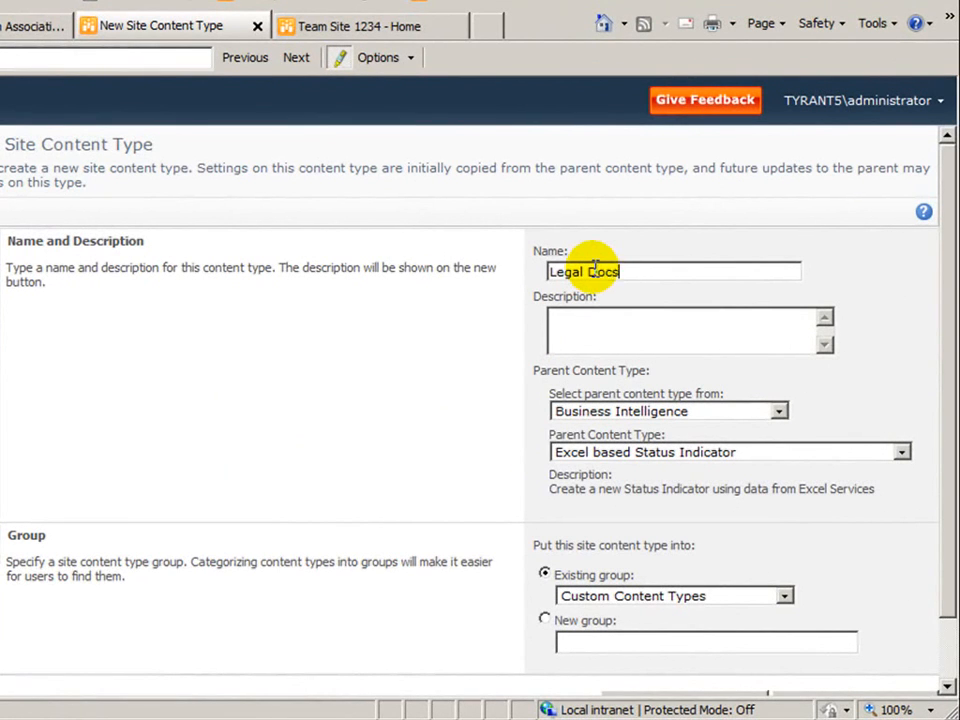
text(s)
click(669, 412)
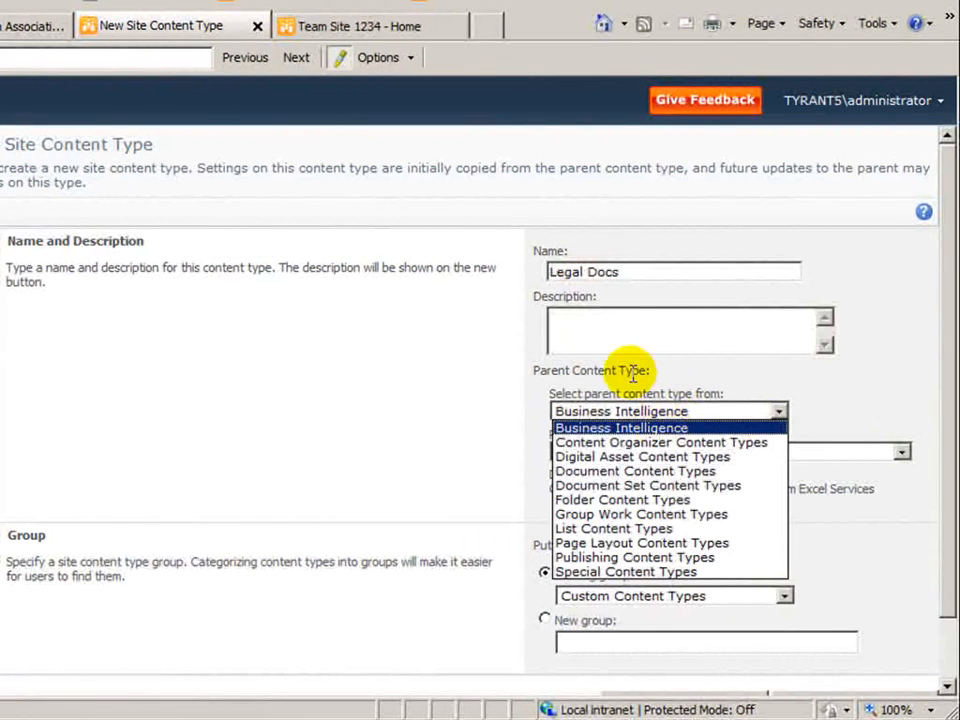
click(650, 471)
click(690, 455)
click(645, 483)
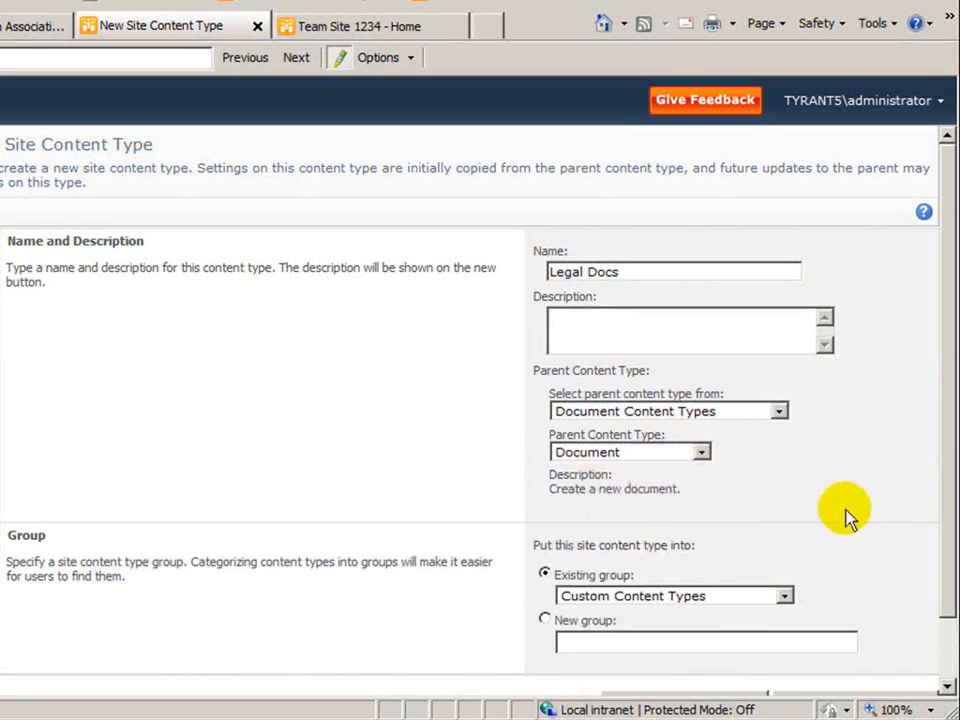
scroll(938, 540, down, 2)
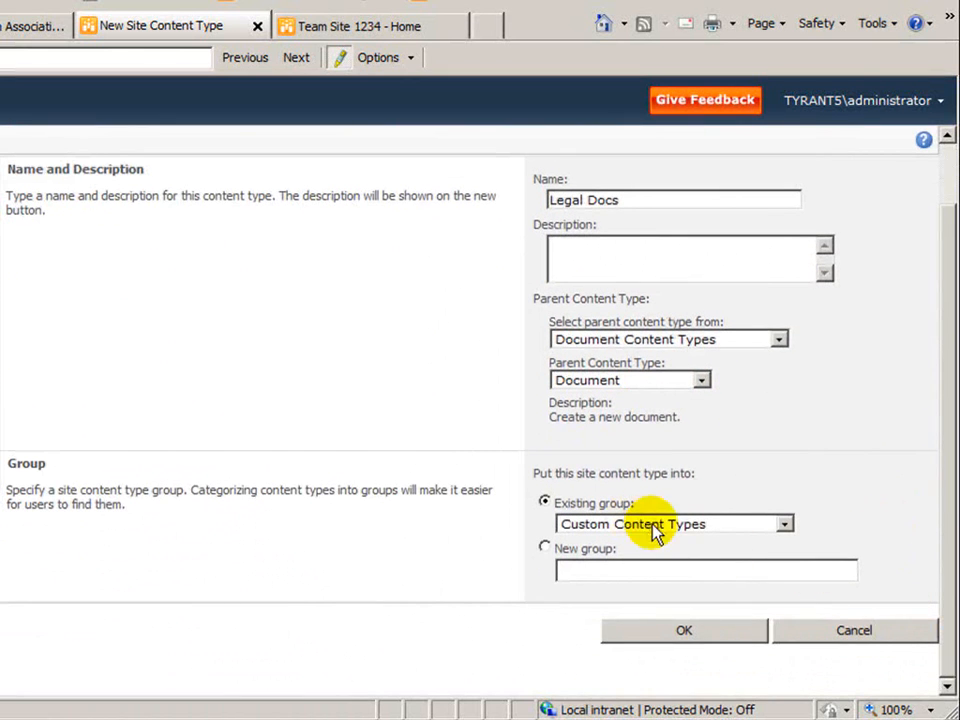
click(684, 630)
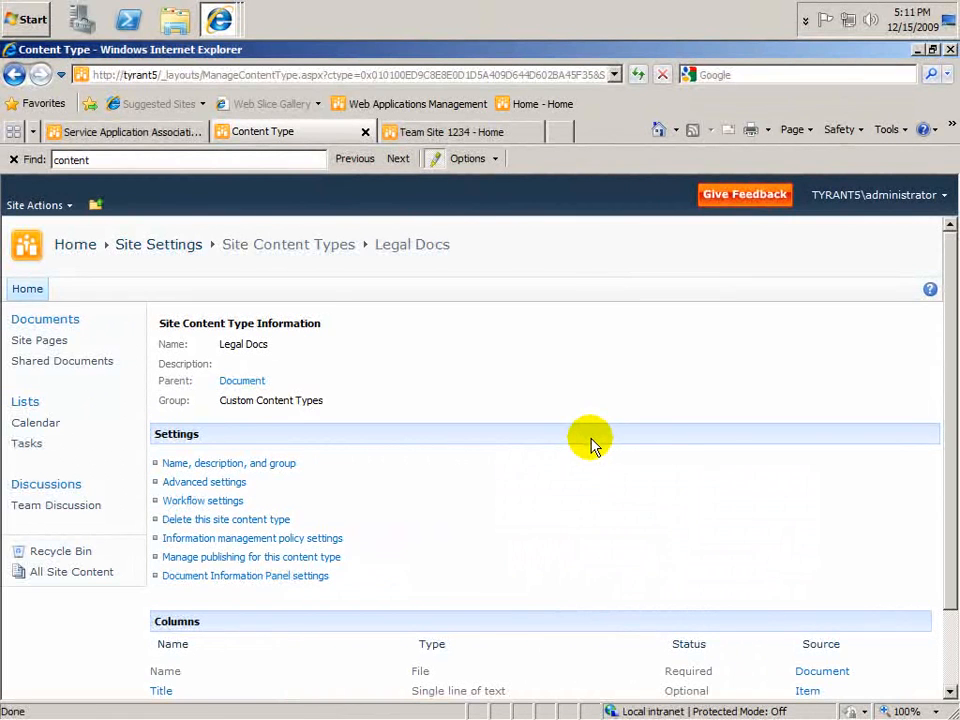
Begin a new site column for the Legal Docs content type, named Region and of type Managed Metadata
scroll(592, 442, down, 2)
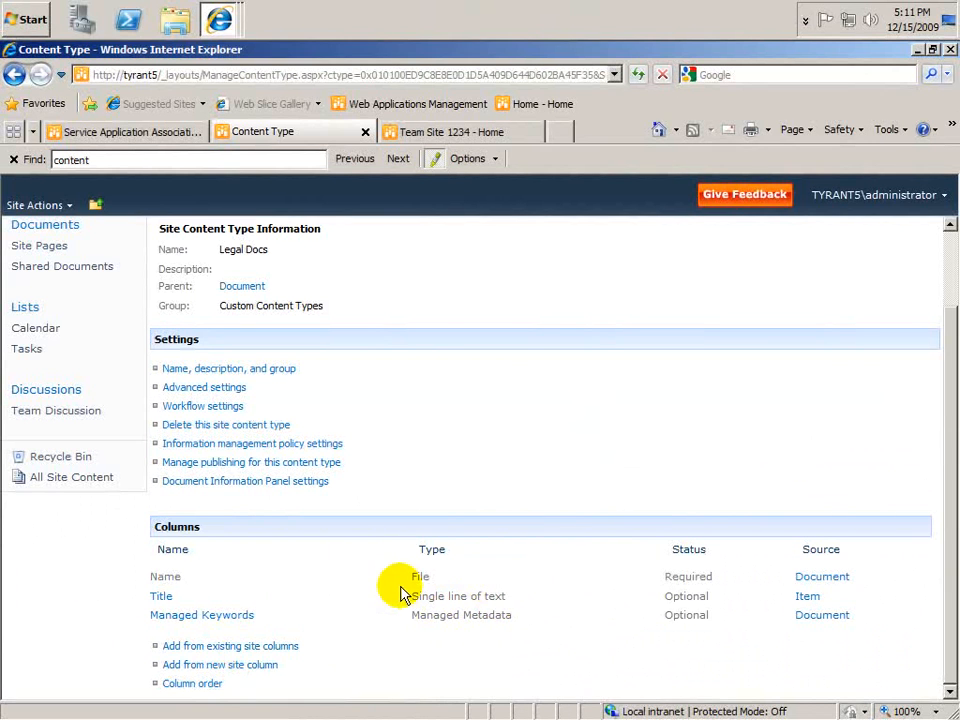
click(255, 668)
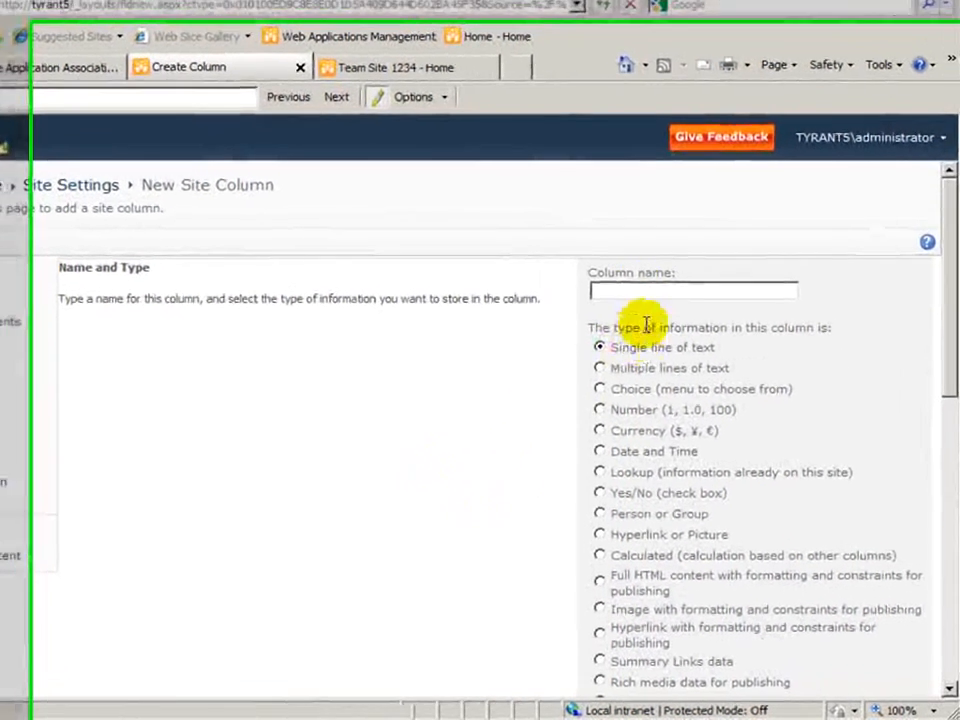
click(637, 288)
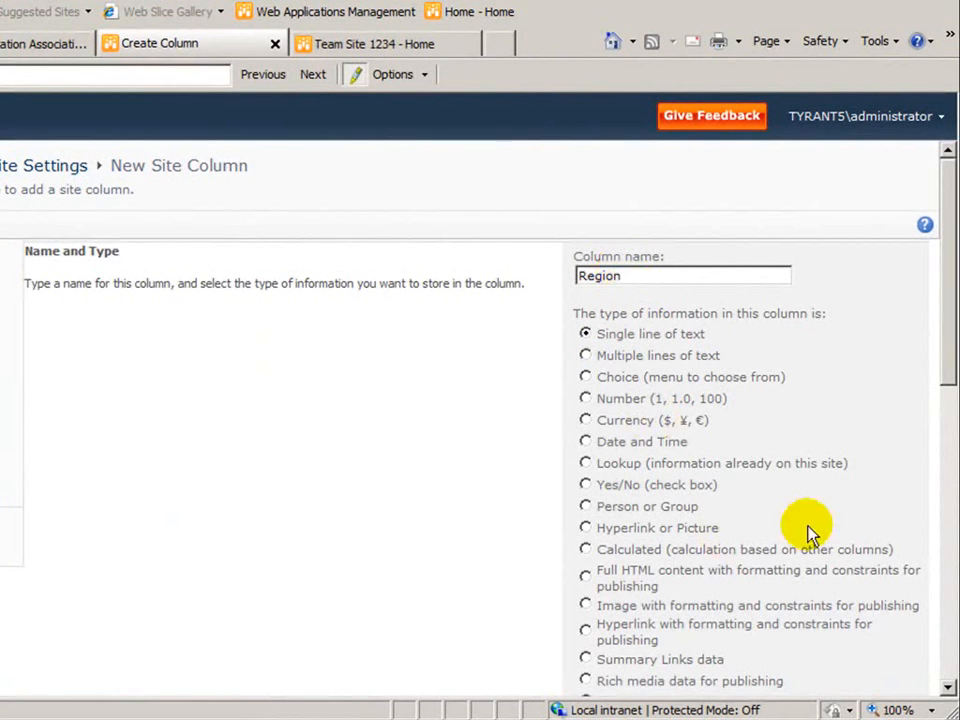
drag(942, 332, 949, 392)
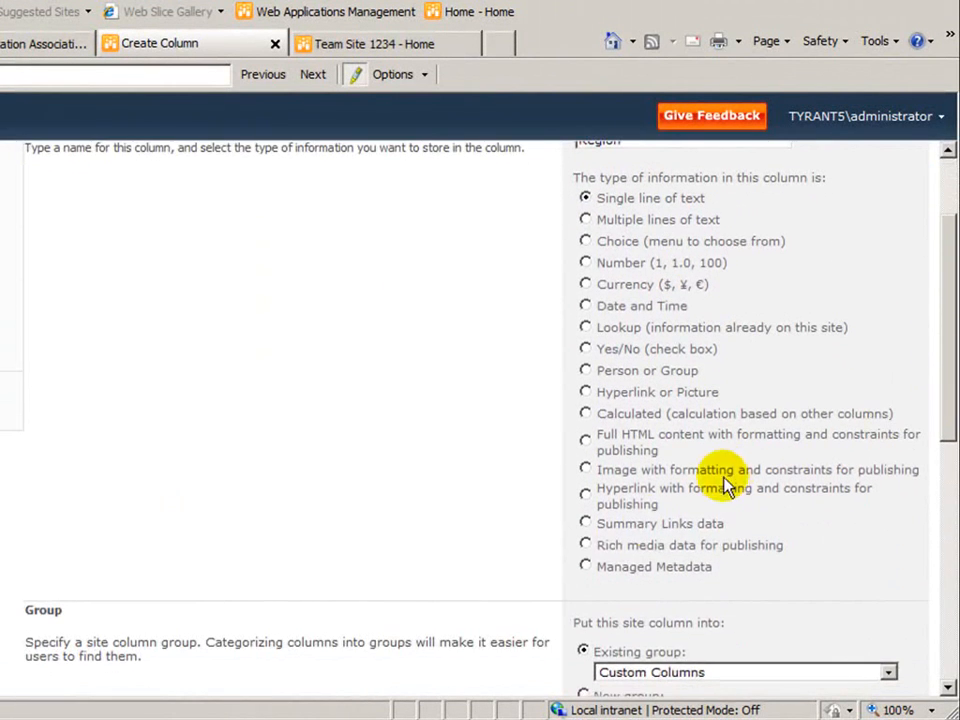
click(587, 568)
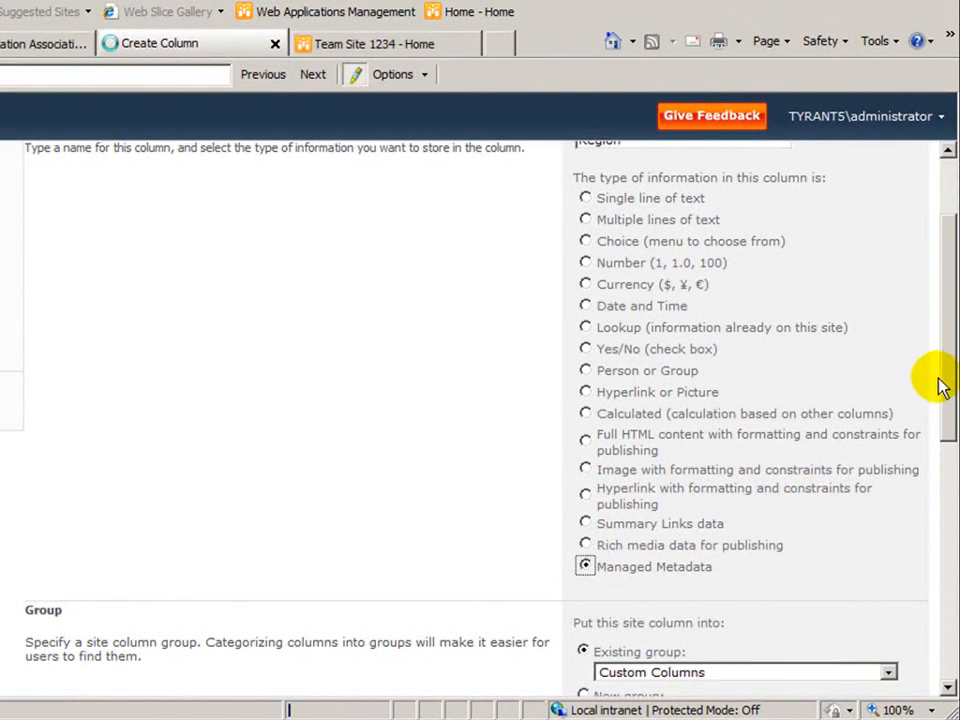
Bind the column to the Regions term set under Company Terms in GlobalManagedMetaData
scroll(948, 360, up, 2)
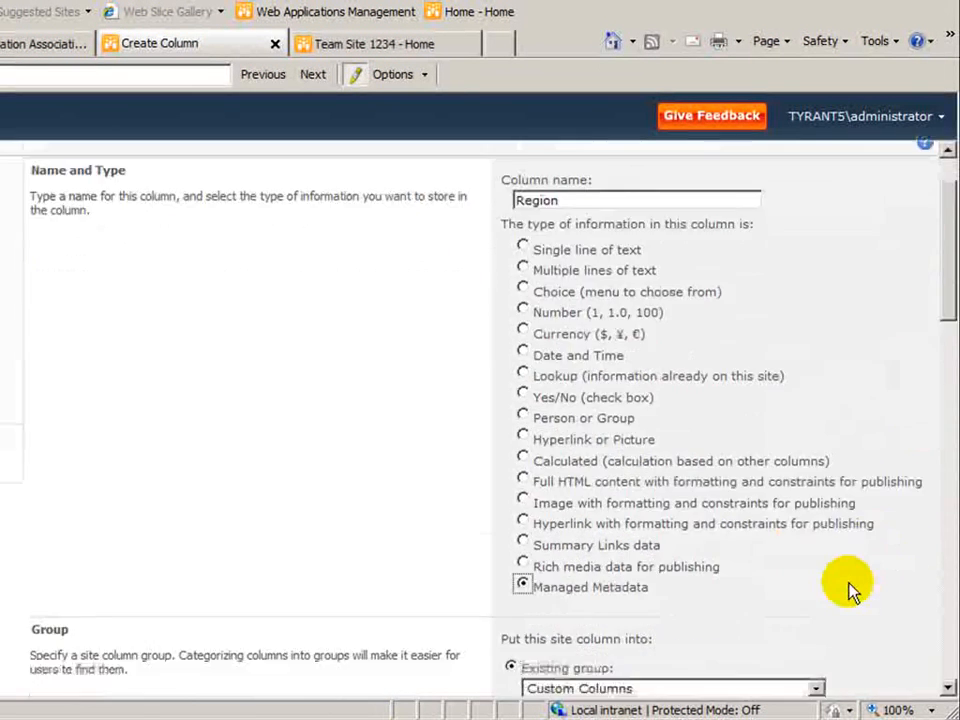
scroll(850, 587, down, 5)
drag(948, 396, 945, 492)
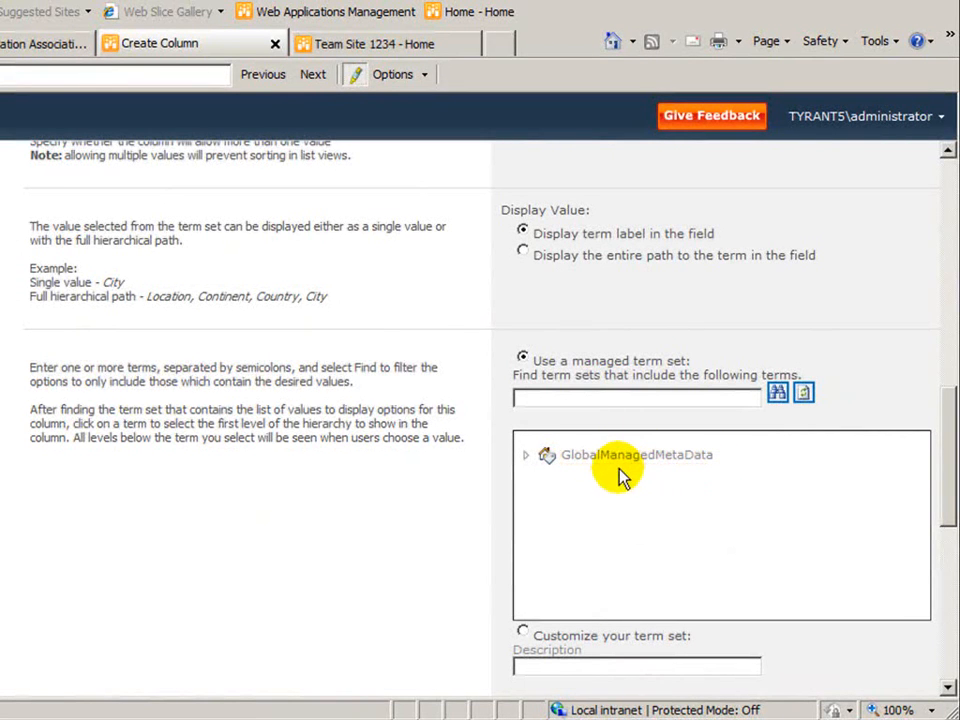
click(526, 455)
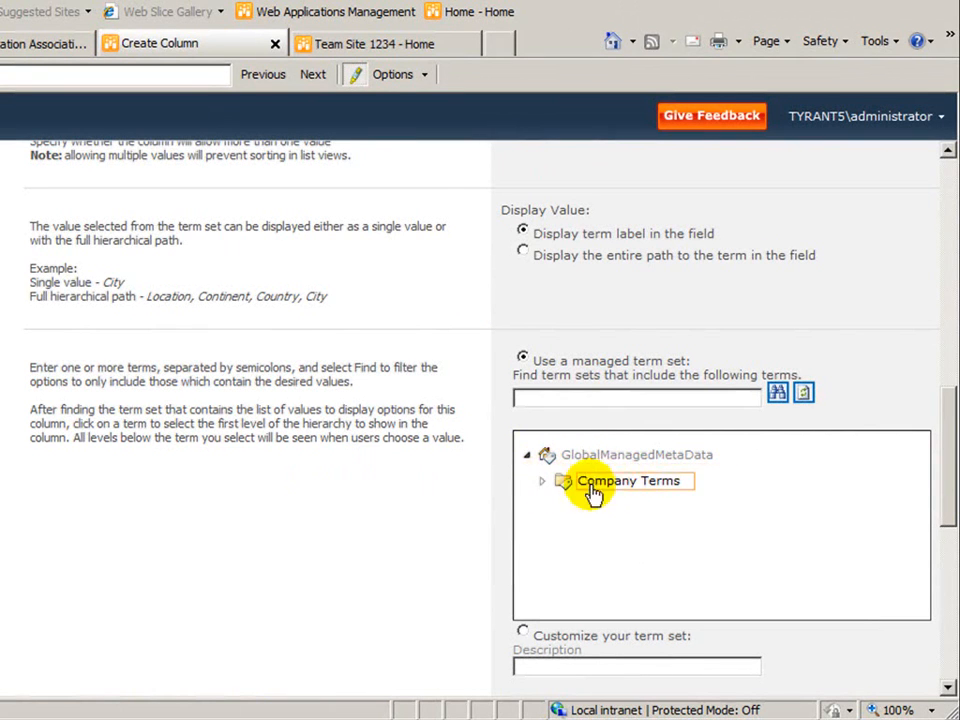
click(542, 482)
click(617, 535)
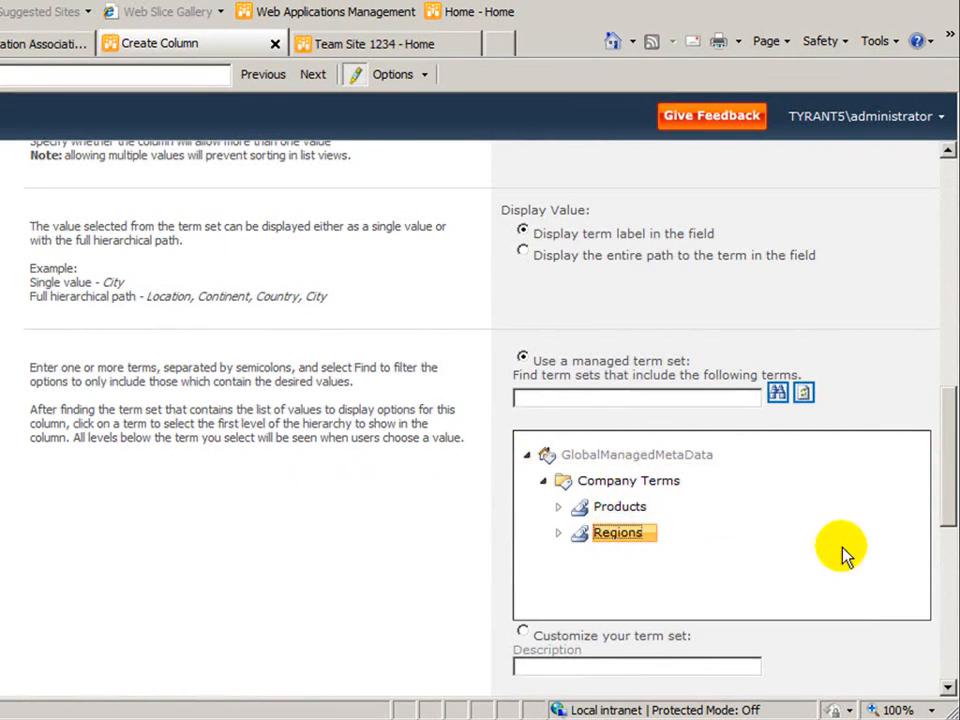
drag(947, 500, 943, 546)
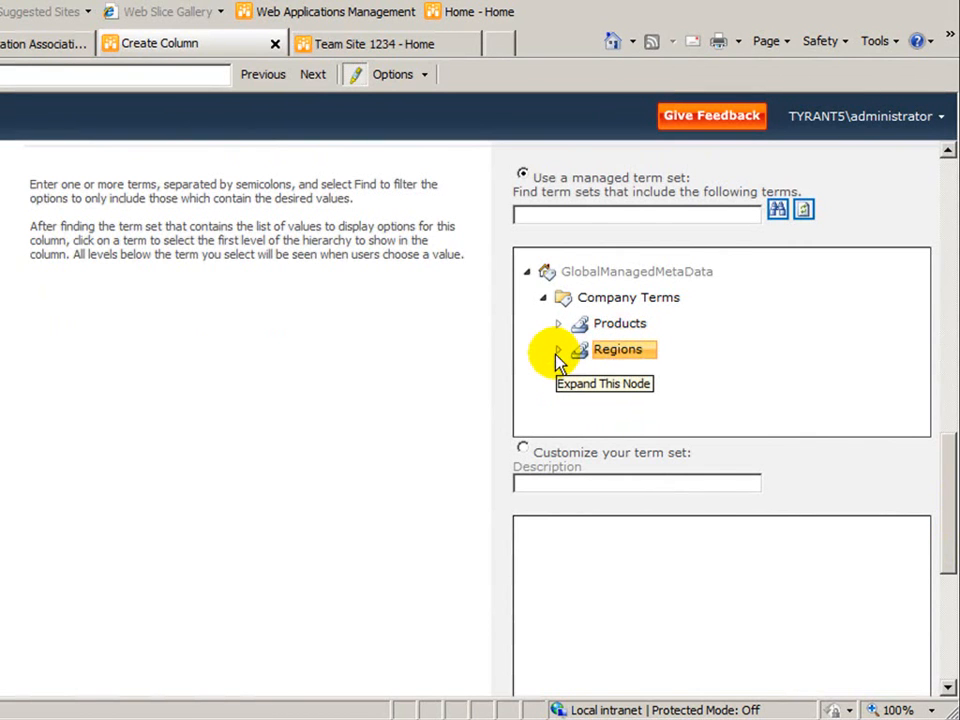
Set the column's default value to the term North from the Regions term set
drag(943, 504, 943, 575)
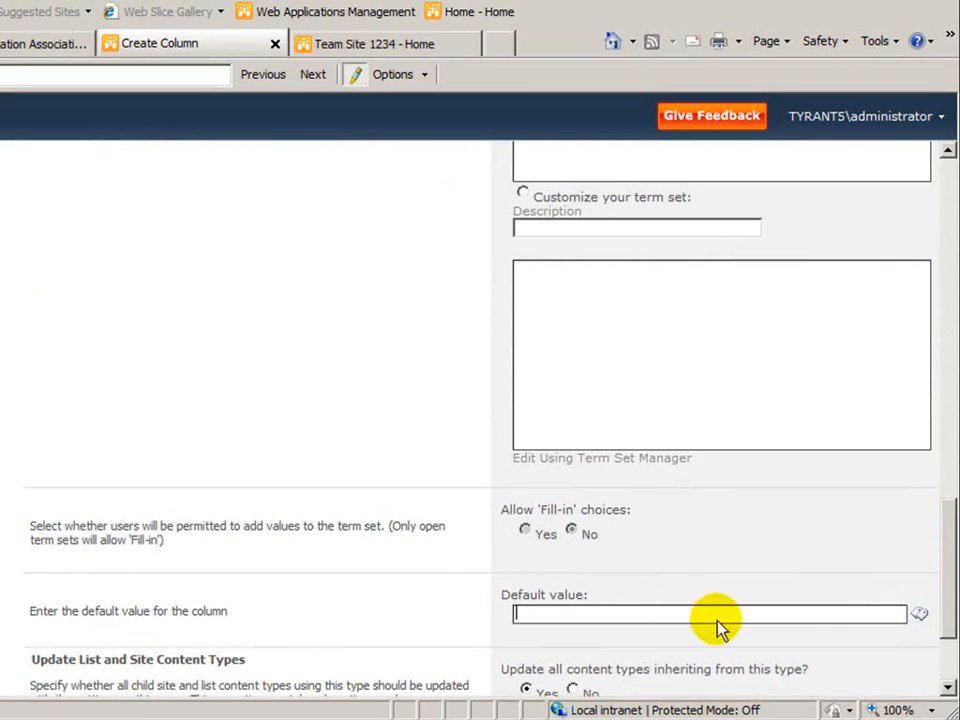
click(918, 614)
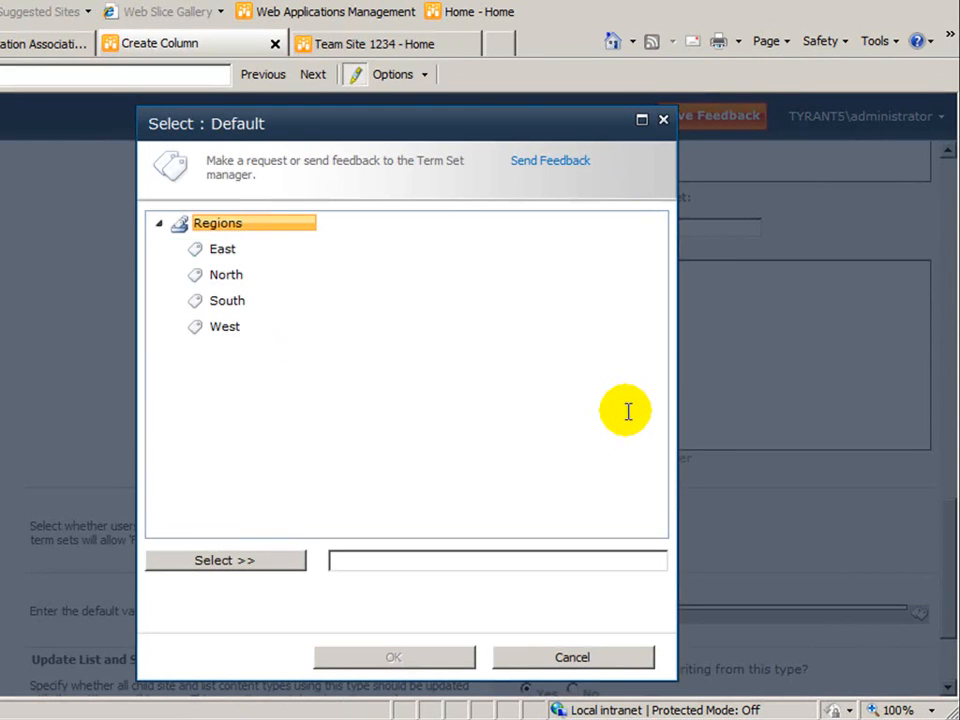
click(228, 276)
click(275, 562)
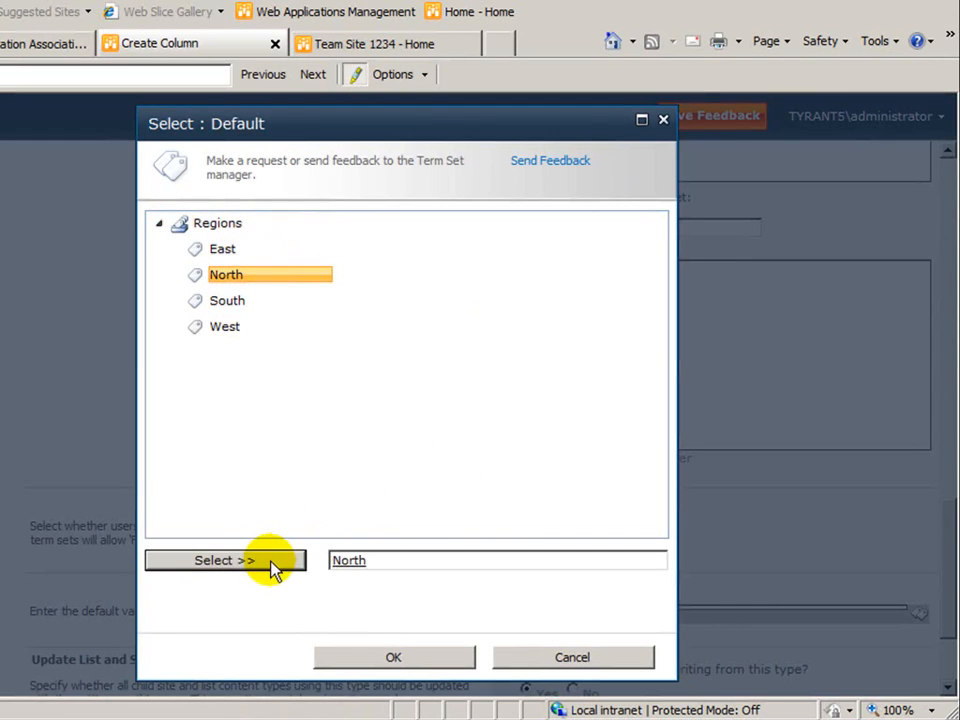
click(432, 658)
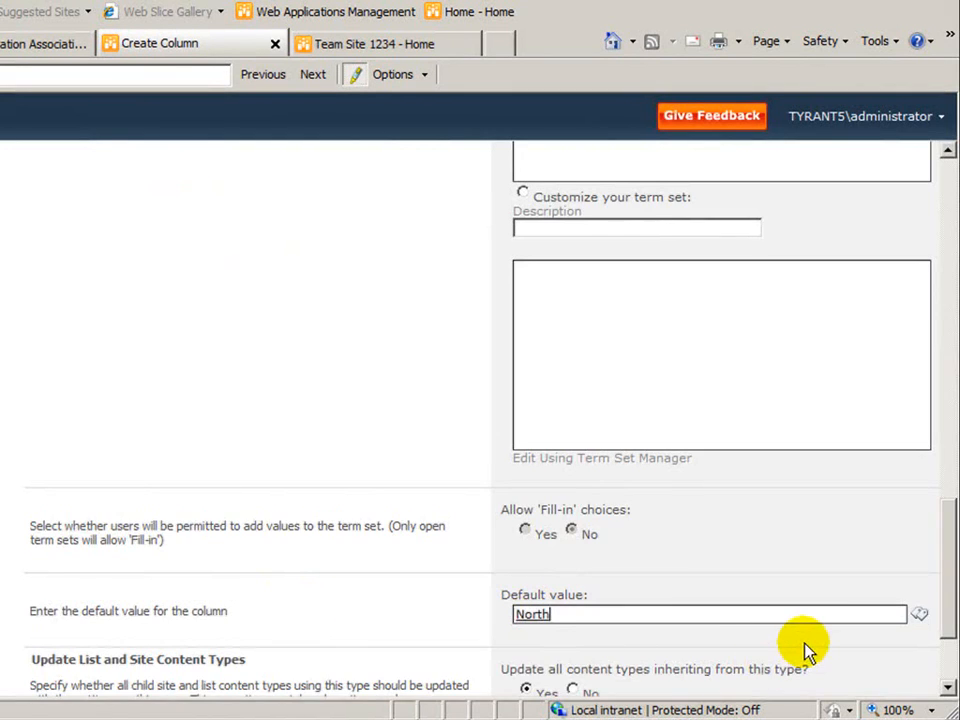
Rename the new column Company Region and save it to the Legal Docs content type
scroll(805, 648, down, 3)
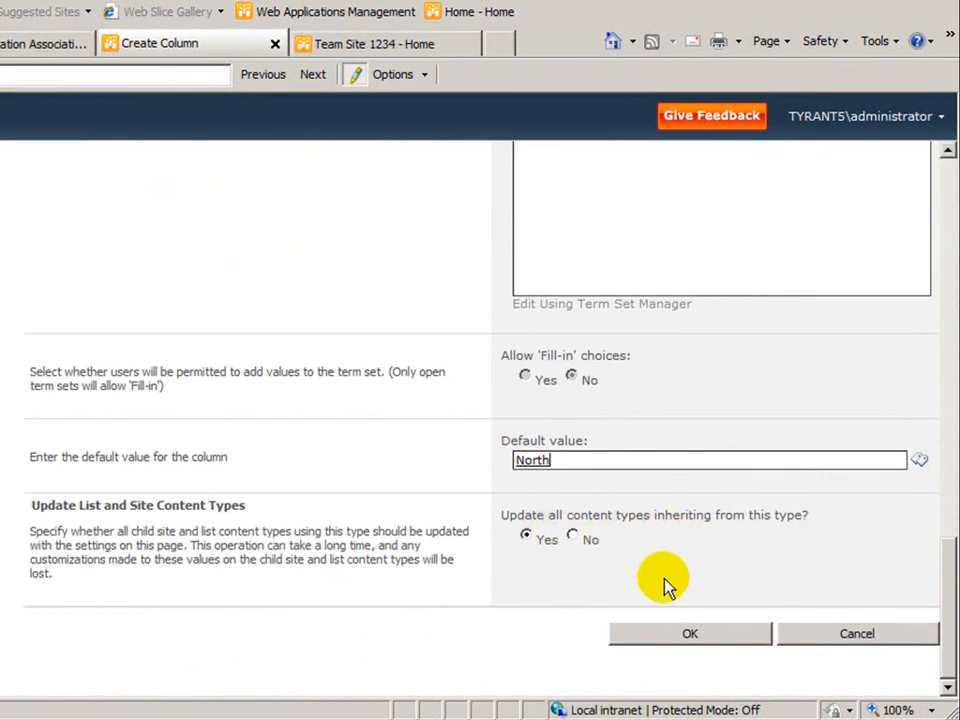
click(691, 634)
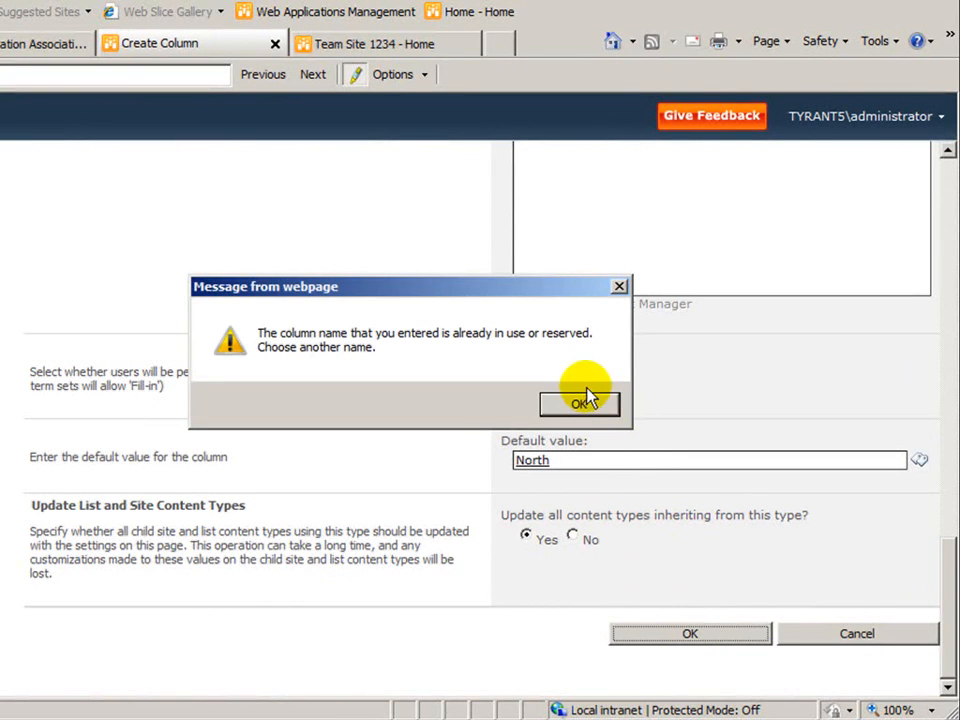
click(579, 405)
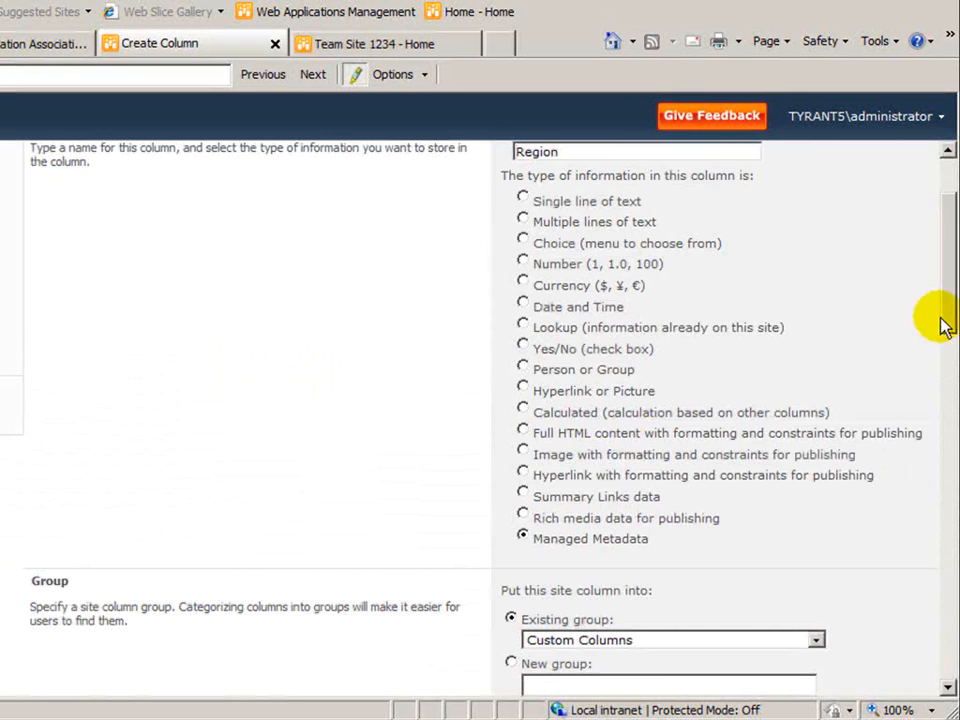
drag(958, 317, 930, 218)
click(669, 284)
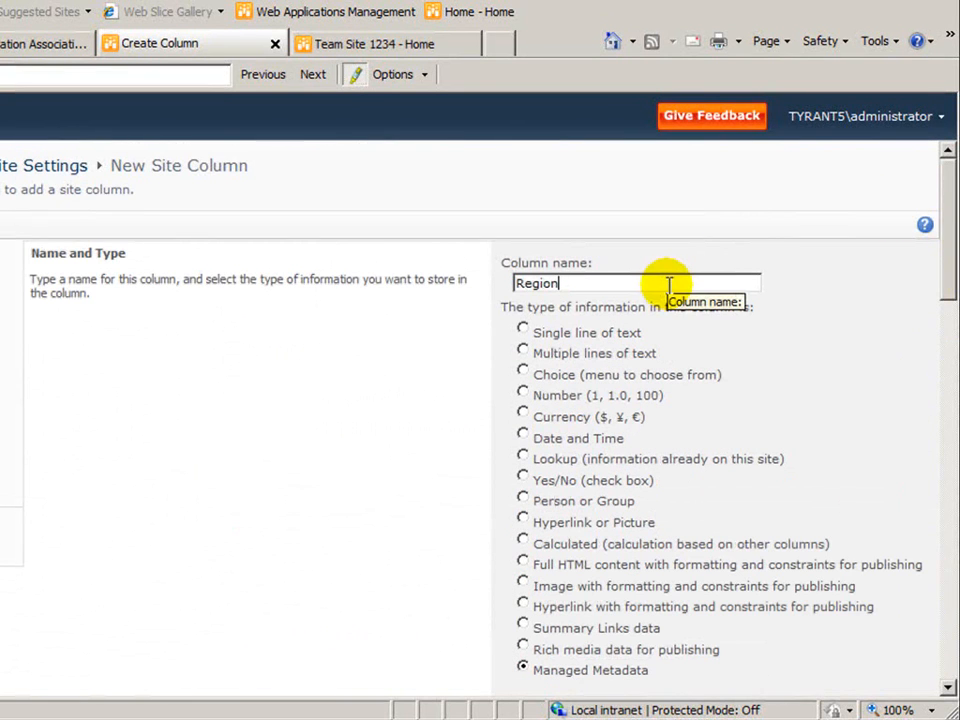
text(Company)
scroll(750, 471, down, 15)
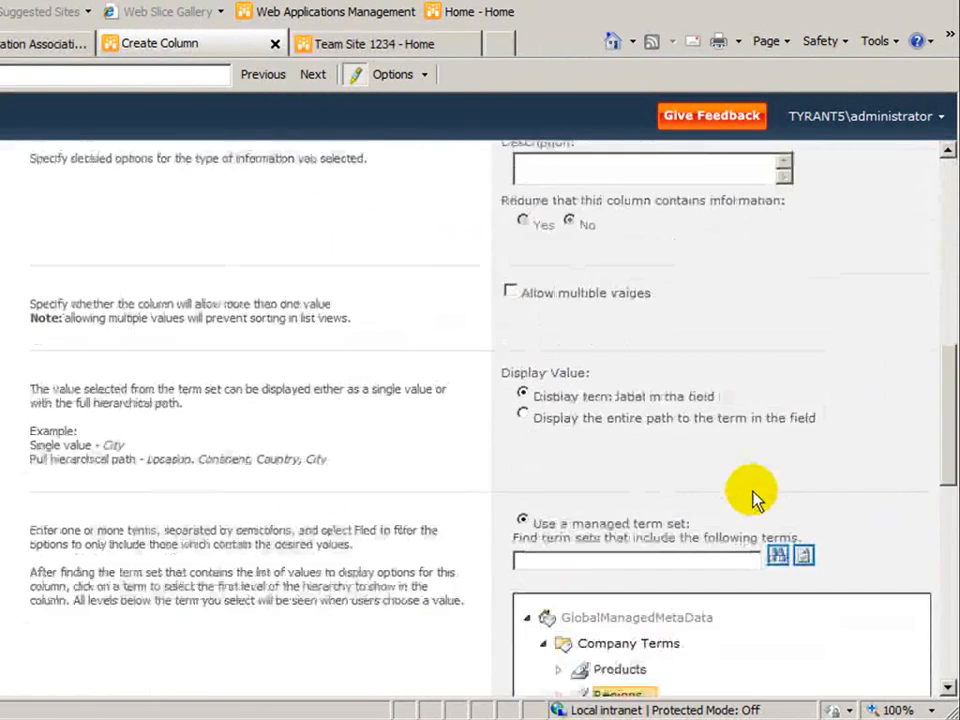
click(735, 637)
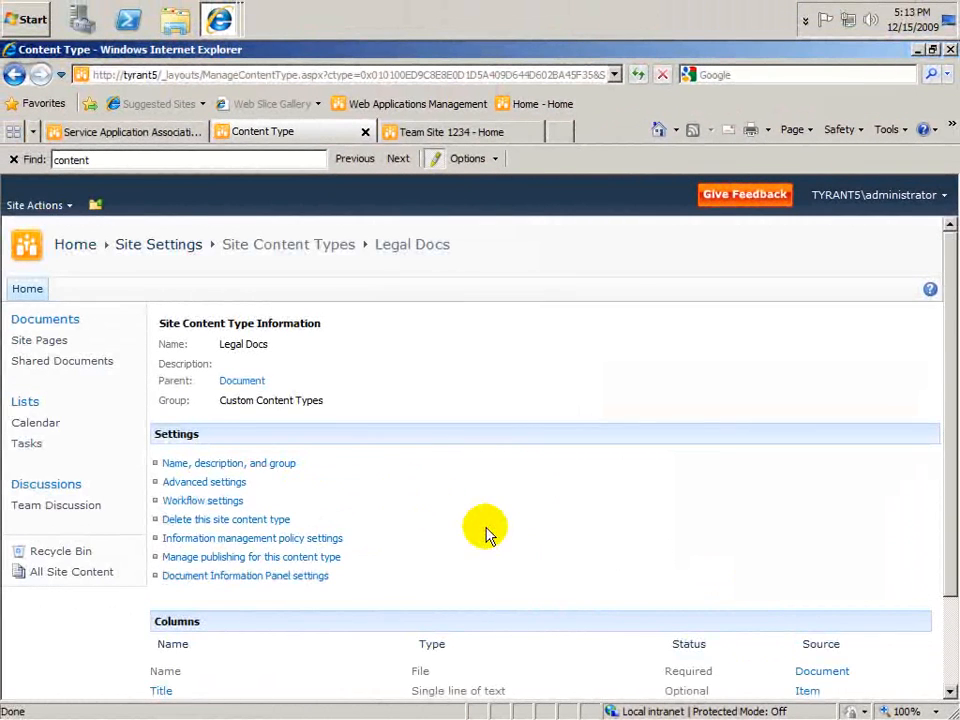
Begin another new site column for the Legal Docs content type, named Affected Product and of type Managed Metadata
scroll(486, 526, down, 3)
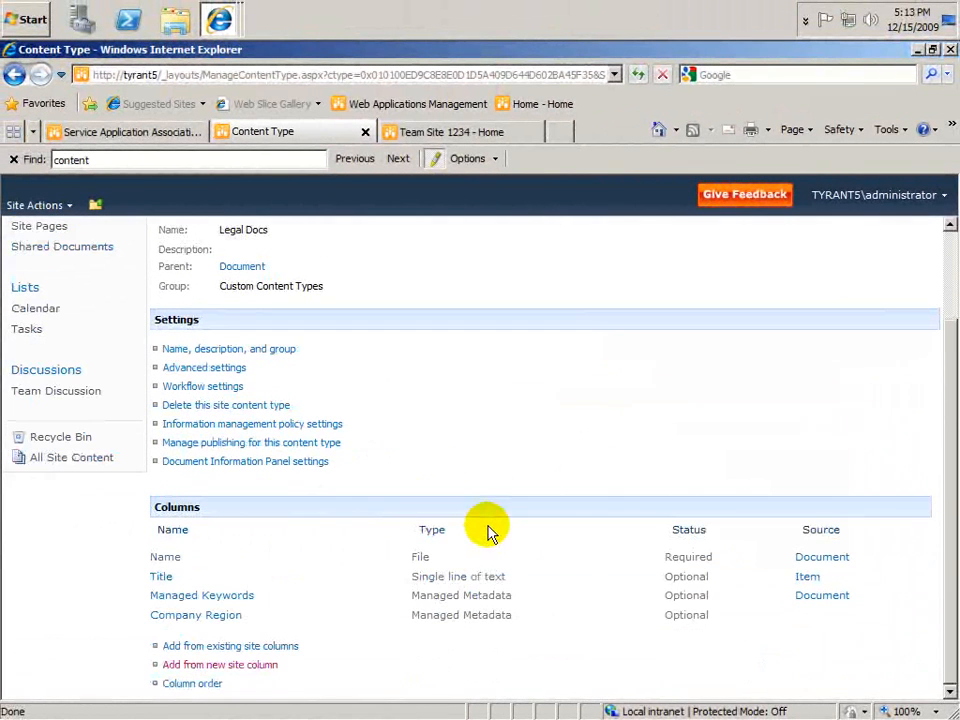
click(255, 666)
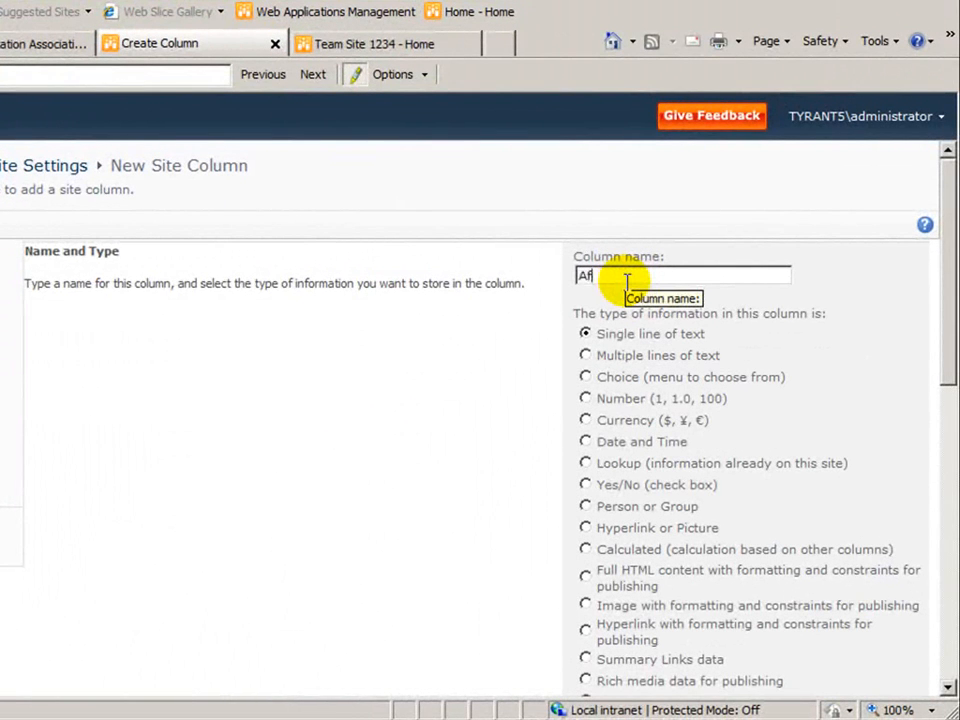
click(628, 276)
text(Affected Product)
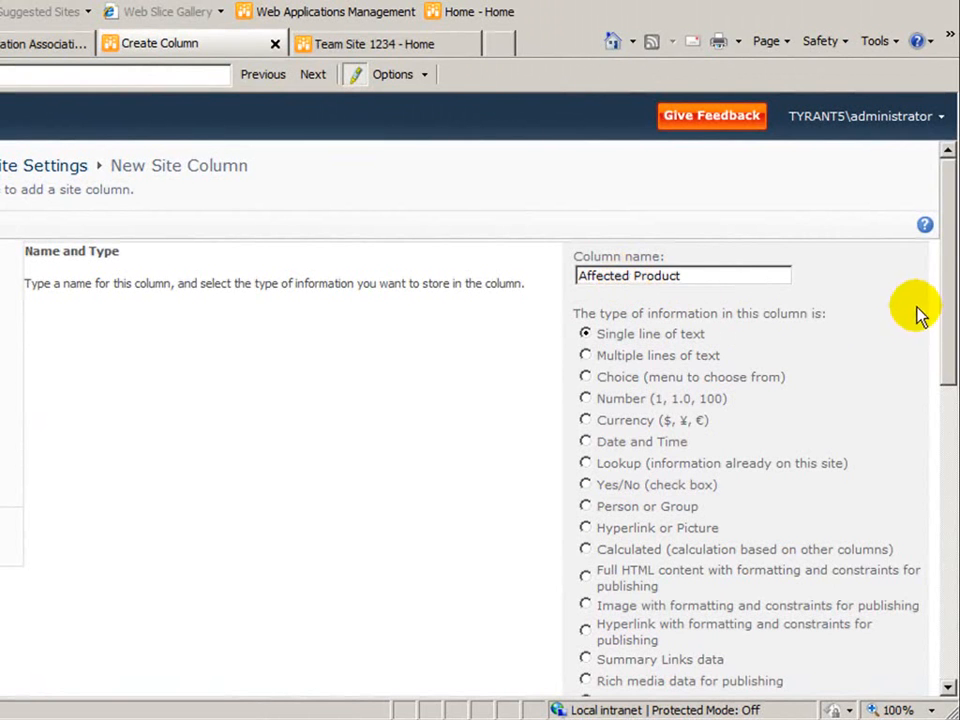
drag(953, 303, 954, 360)
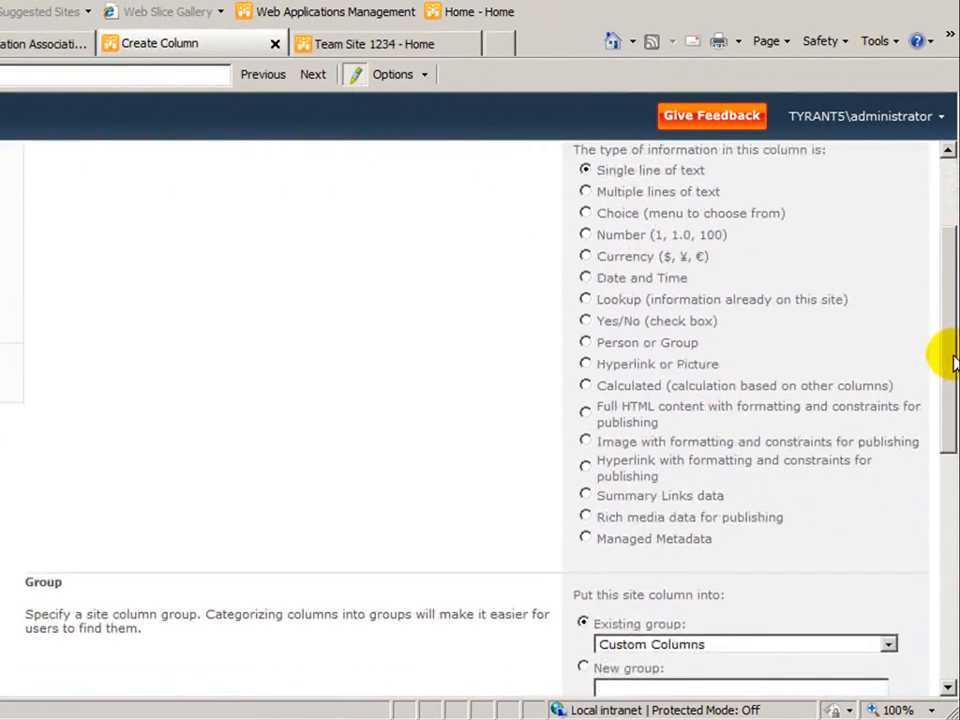
click(587, 542)
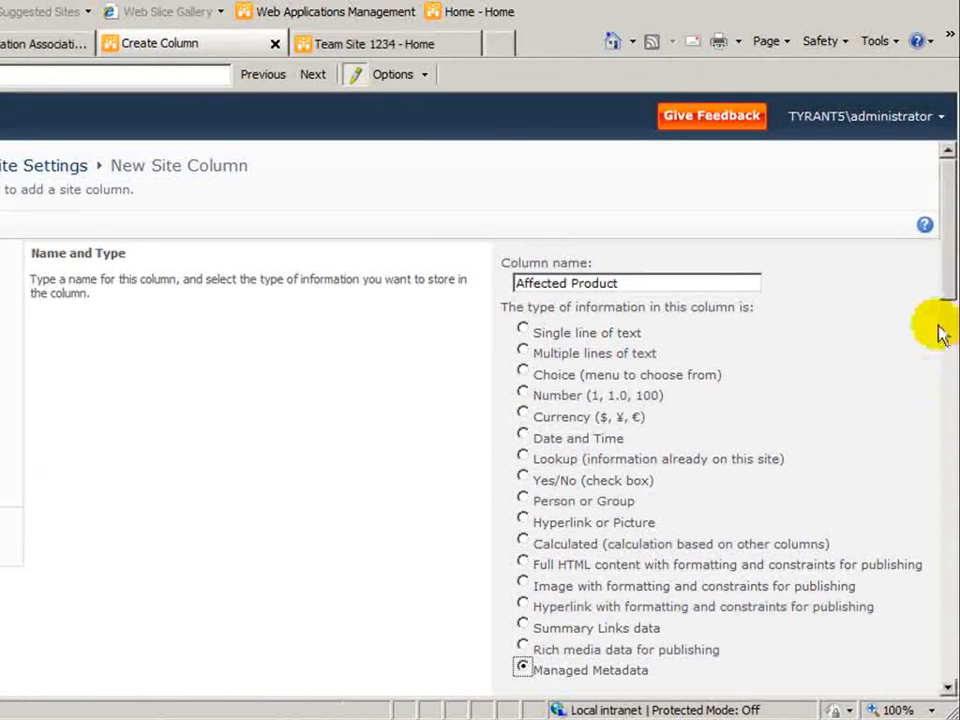
Bind the column to the Products term set under Company Terms in GlobalManagedMetaData and save it to the content type
drag(940, 268, 926, 508)
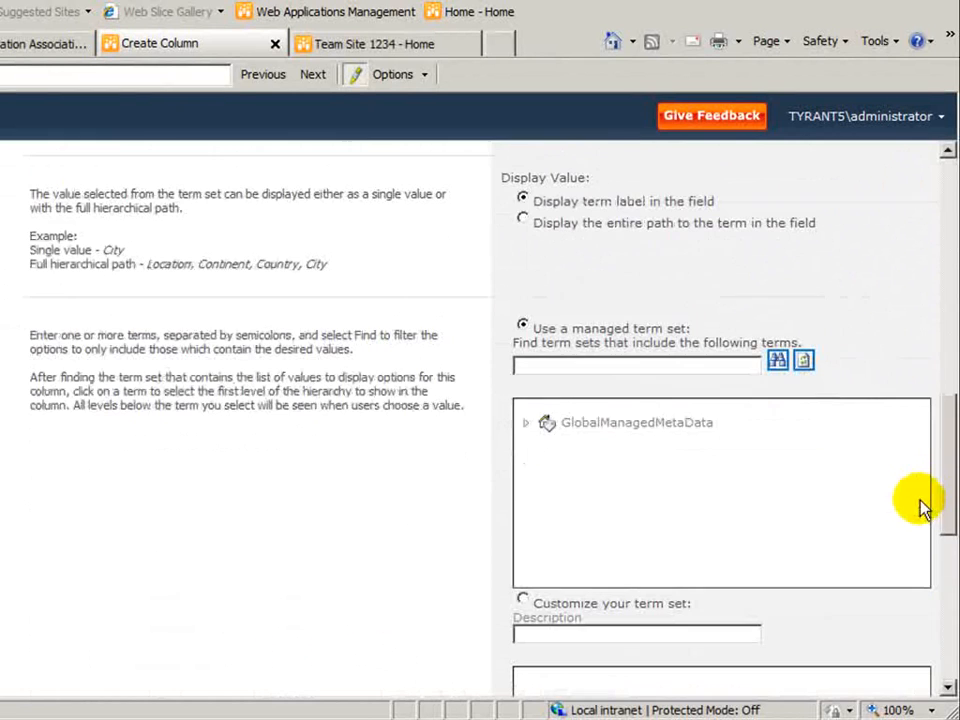
click(526, 424)
click(545, 450)
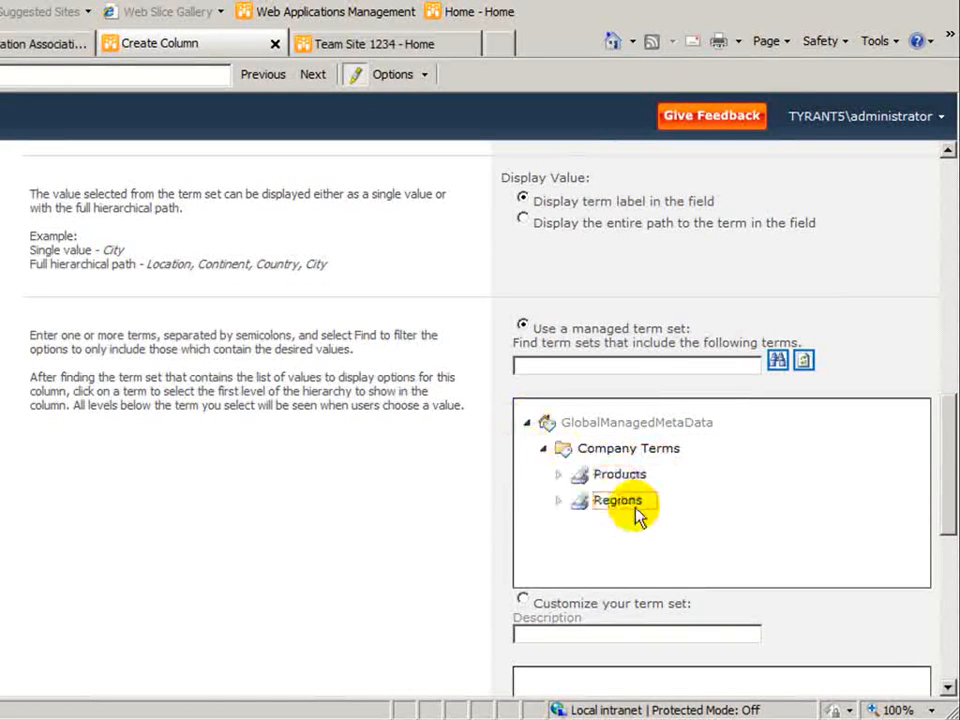
click(620, 474)
drag(948, 513, 937, 662)
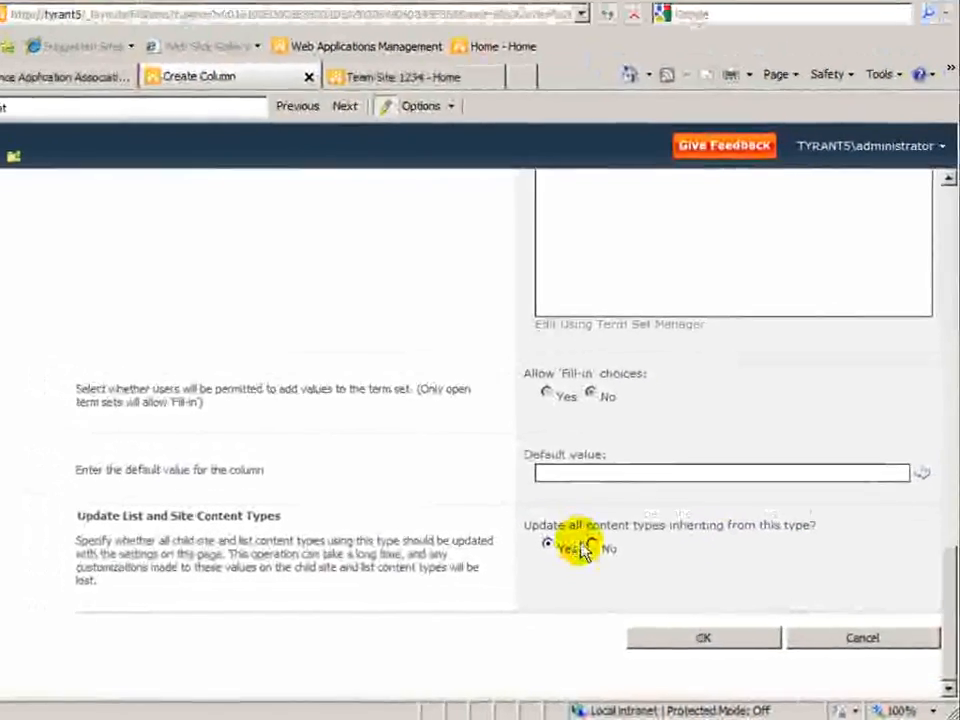
click(682, 635)
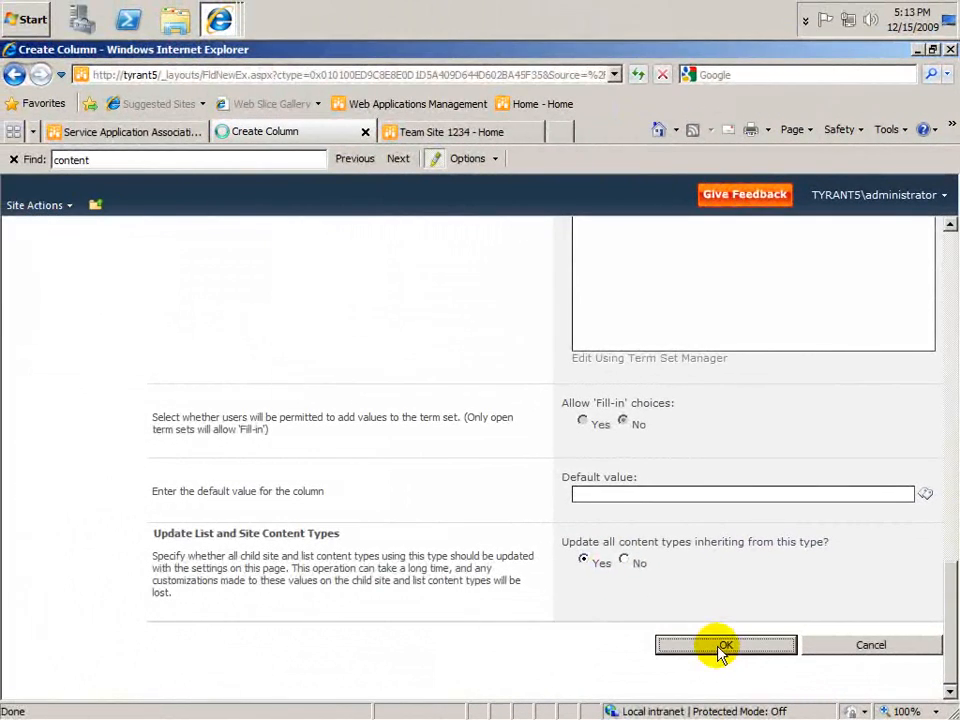
Publish the Legal Docs content type and check its last successful published date in the publishing settings
scroll(572, 572, down, 3)
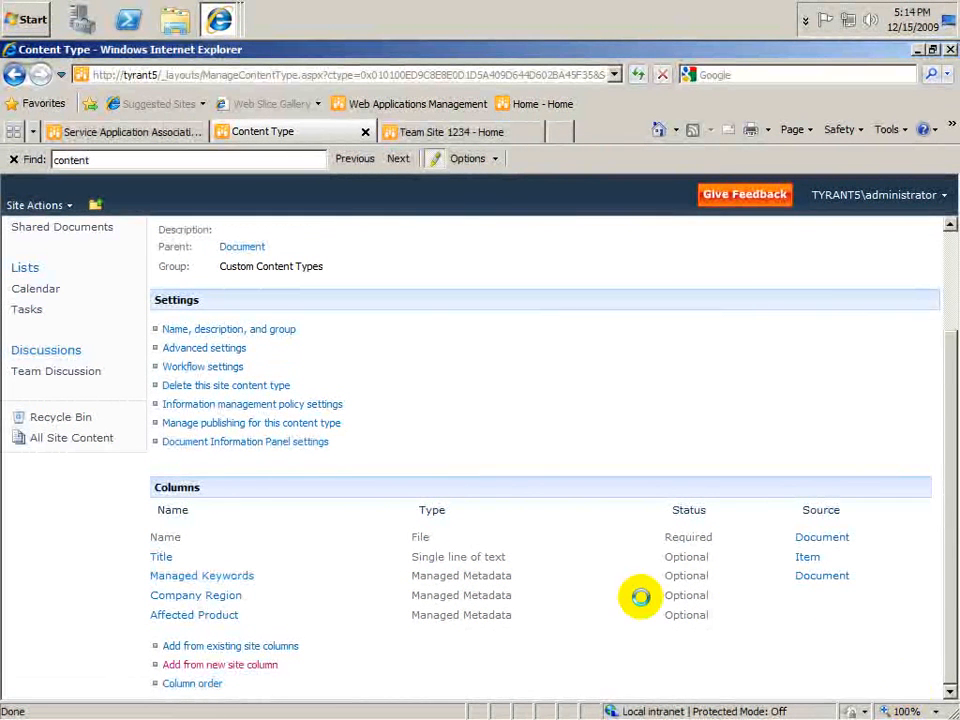
double_click(173, 301)
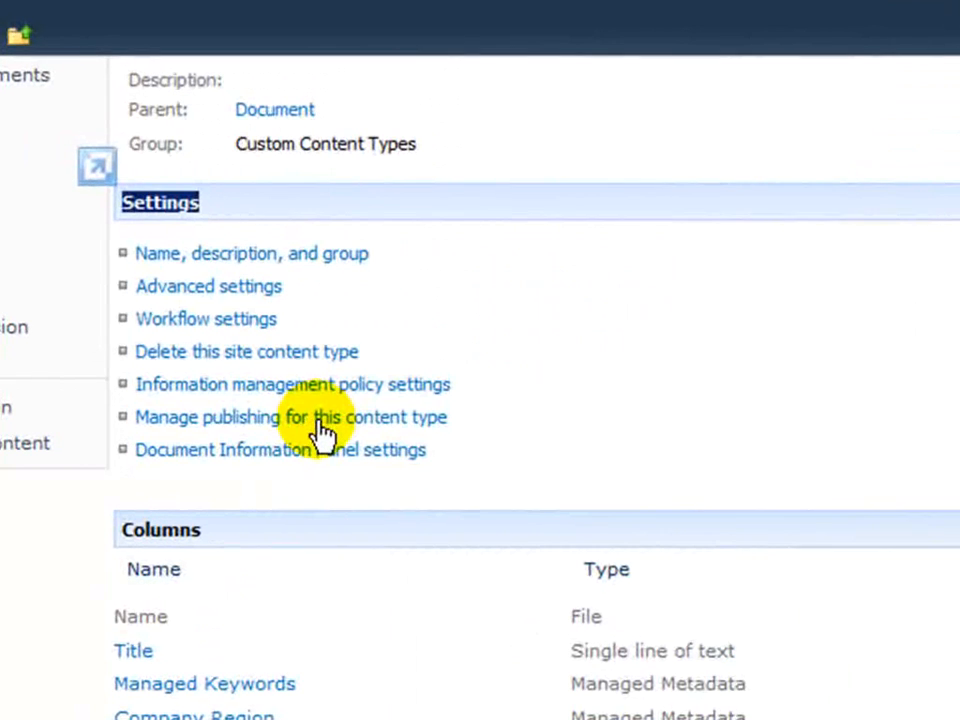
click(322, 432)
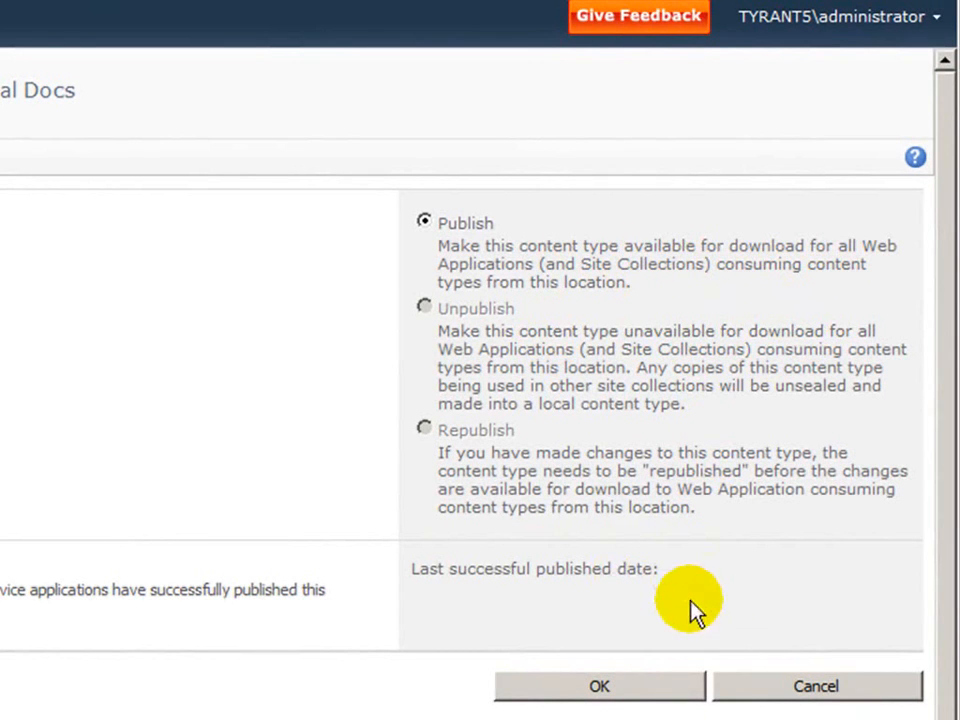
click(636, 690)
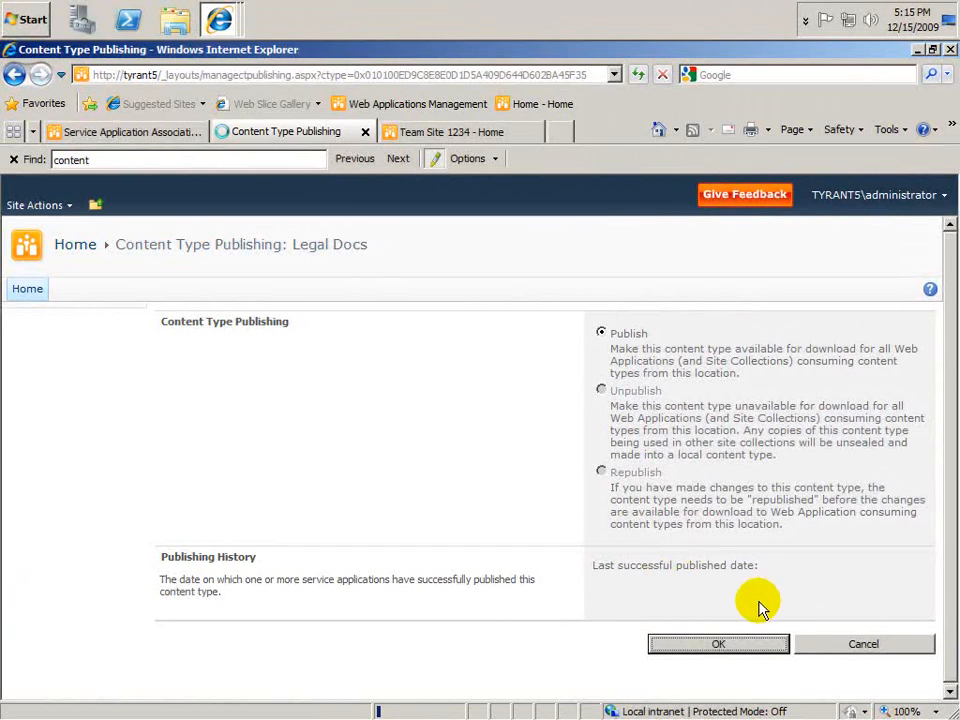
click(308, 560)
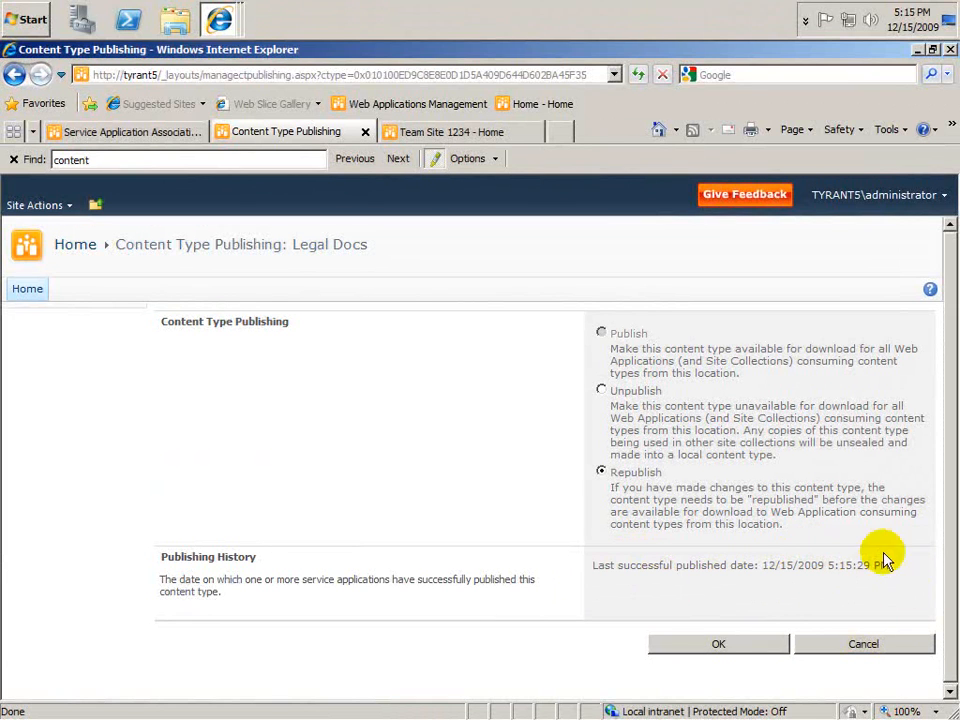
click(846, 643)
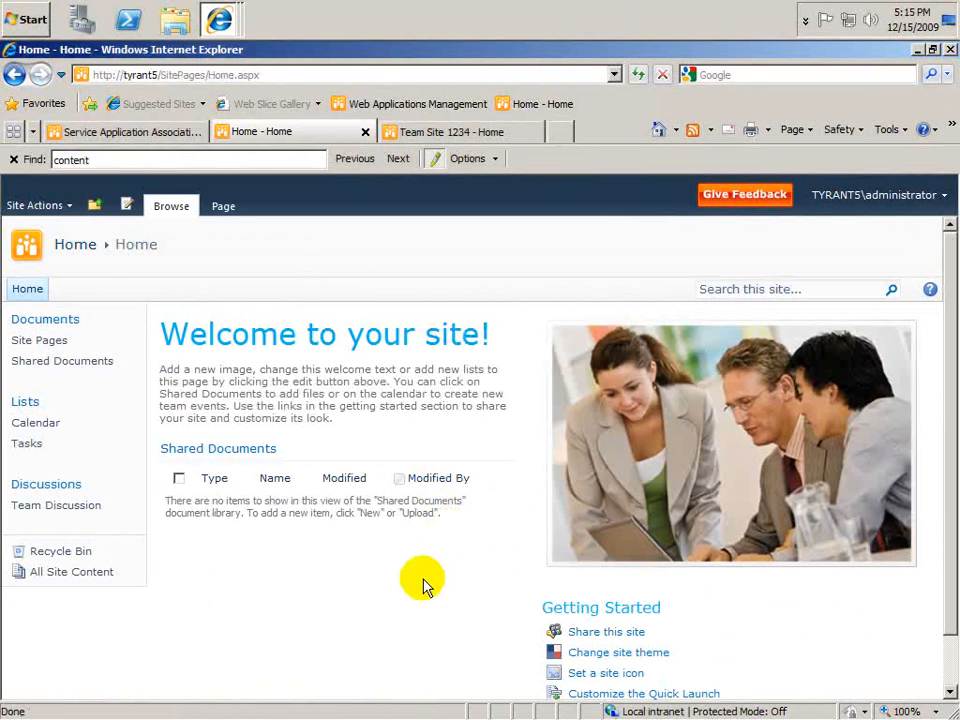
Look through the site content types of Team Site 1234 for the published Legal Docs content type
click(436, 135)
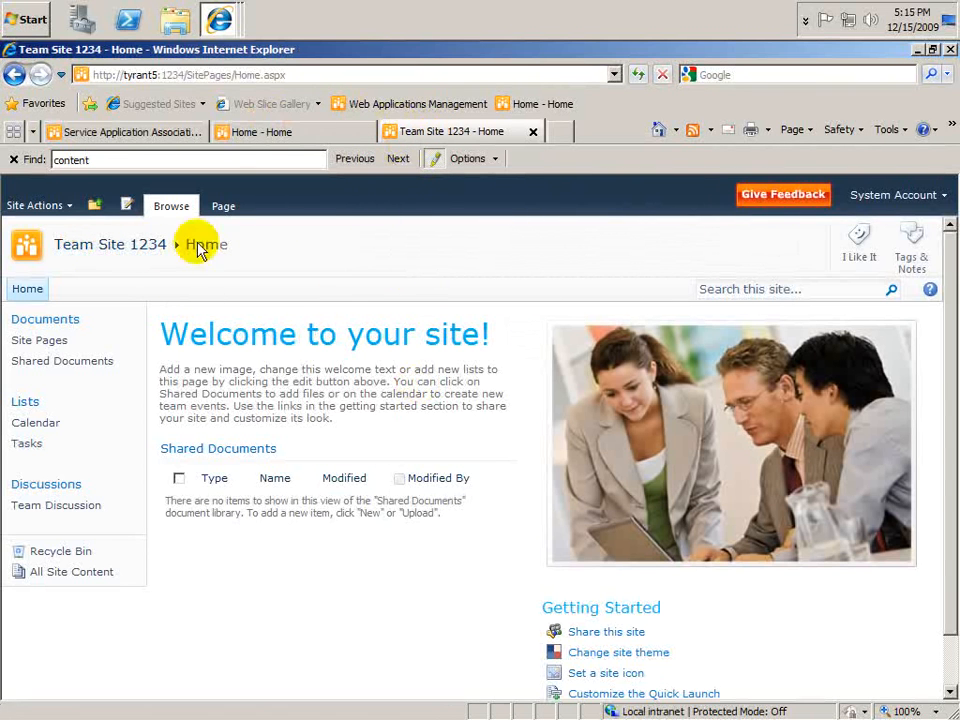
click(40, 210)
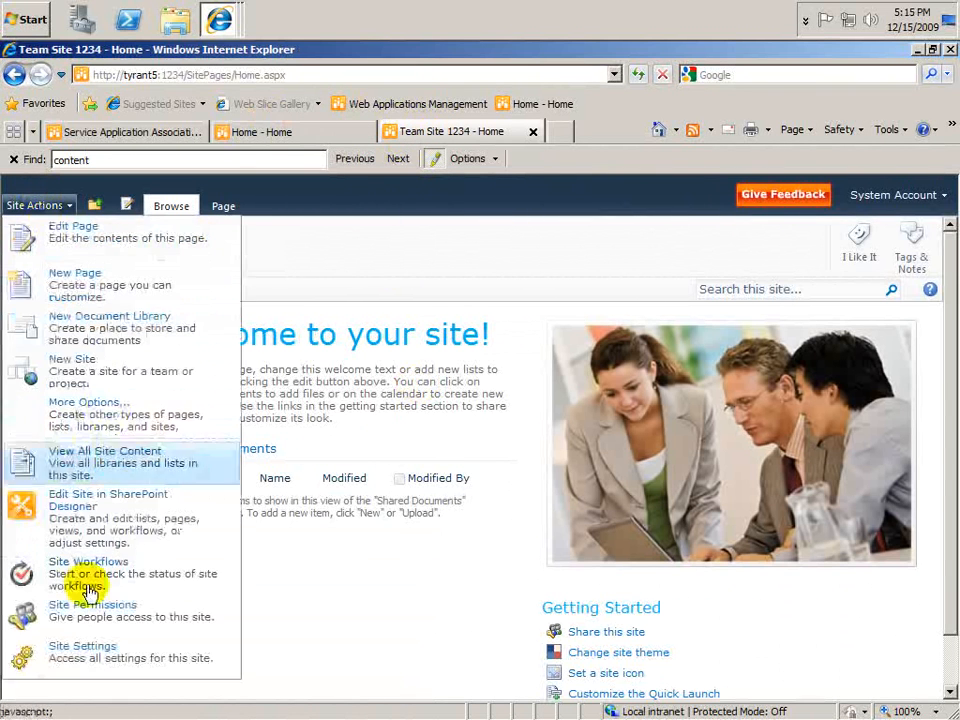
click(137, 658)
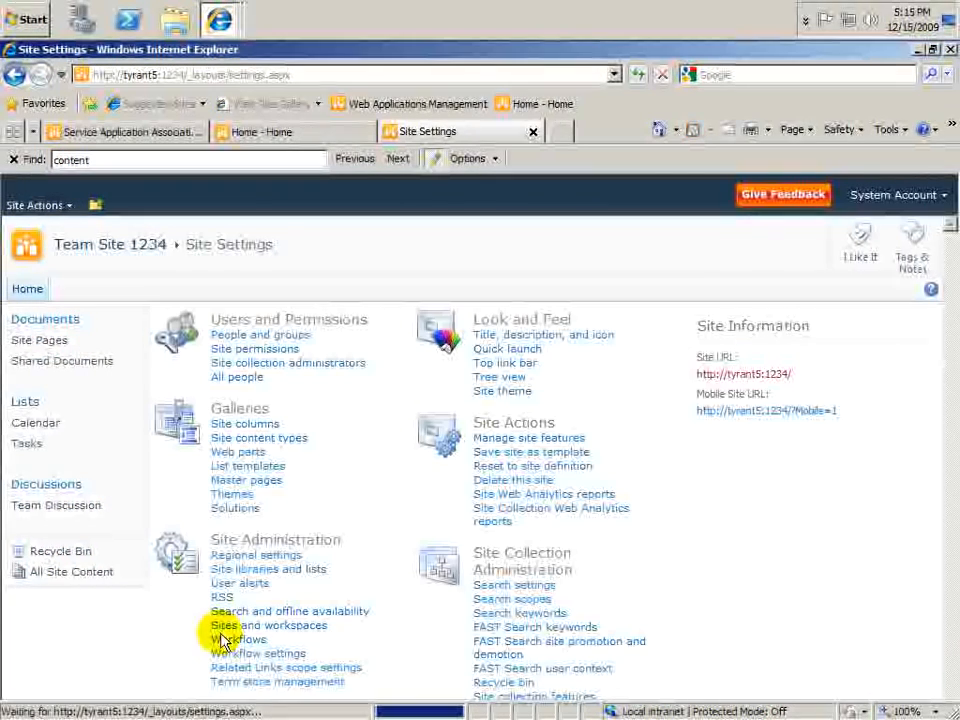
click(272, 442)
scroll(476, 520, down, 10)
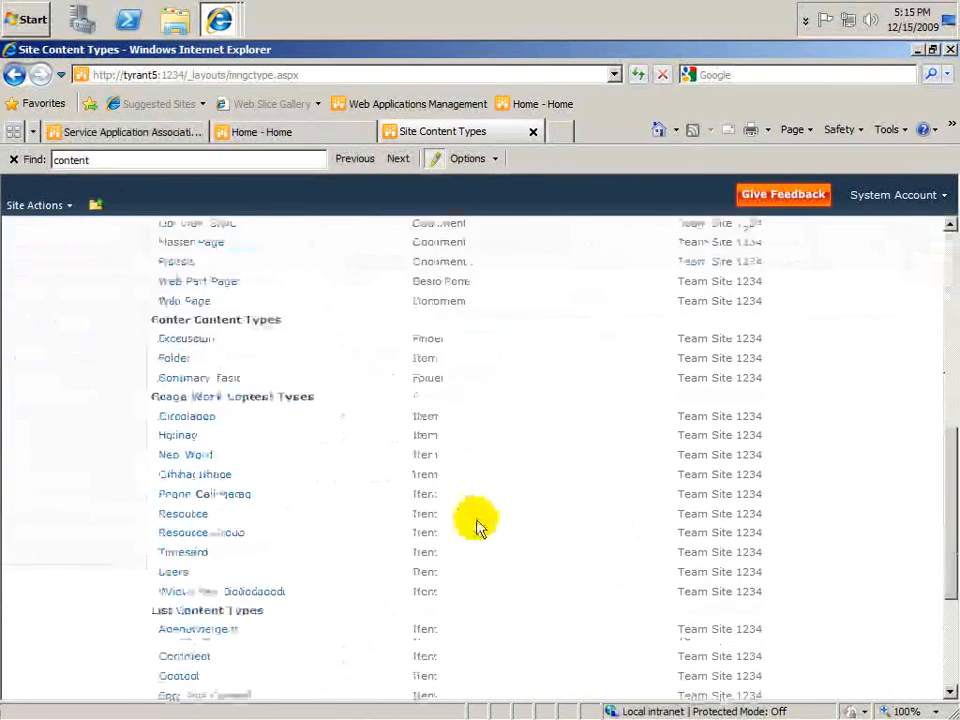
scroll(467, 514, up, 10)
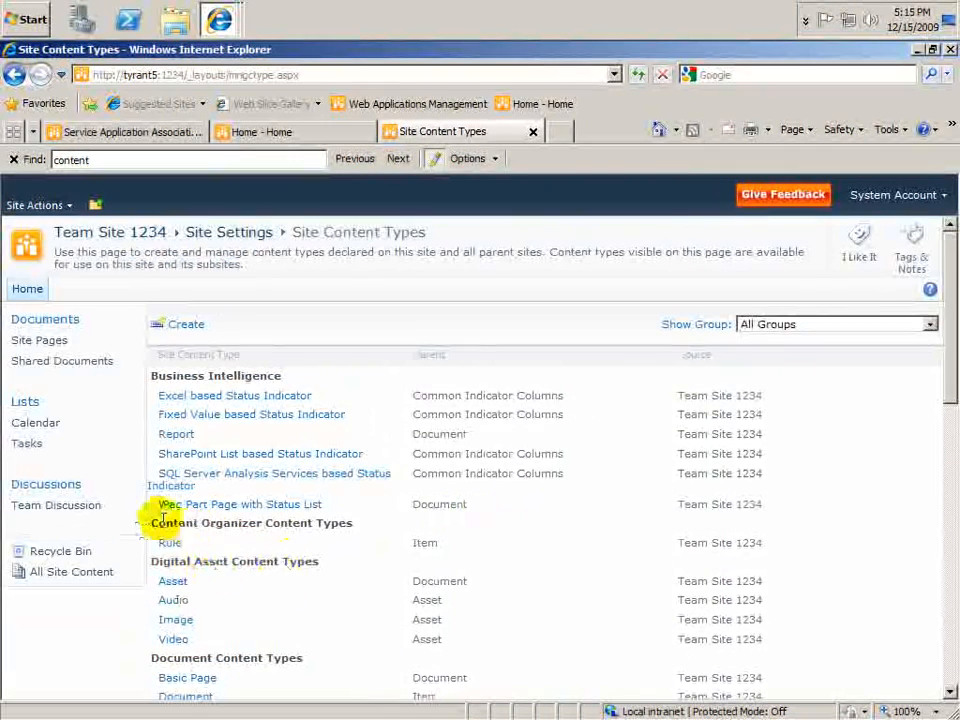
drag(948, 357, 932, 321)
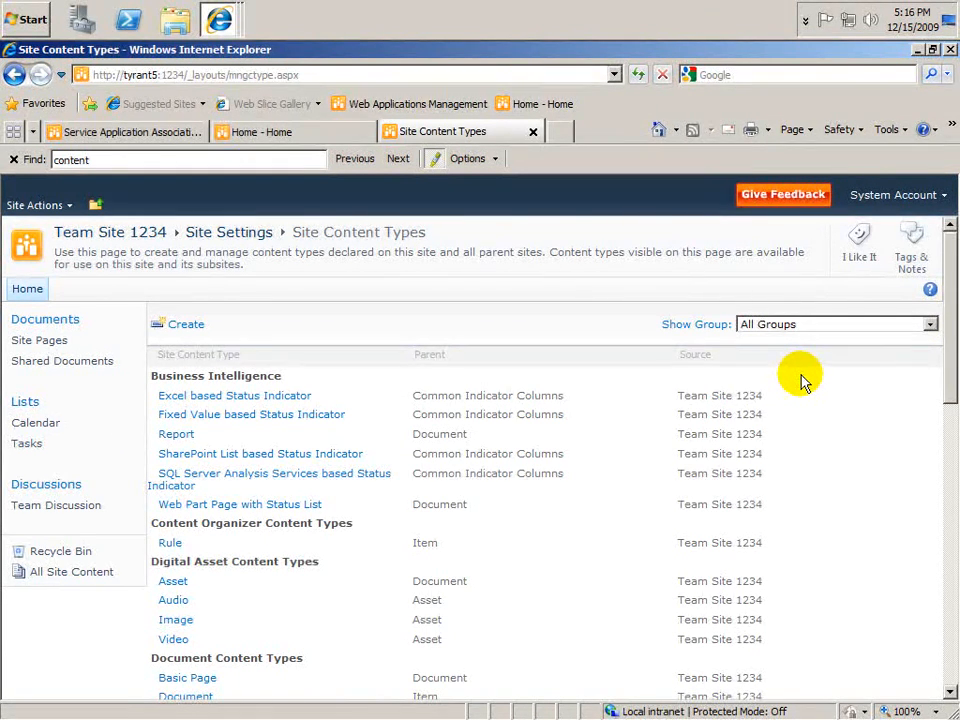
Run the Content Type Hub timer job immediately from the job definitions in Central Administration
click(118, 131)
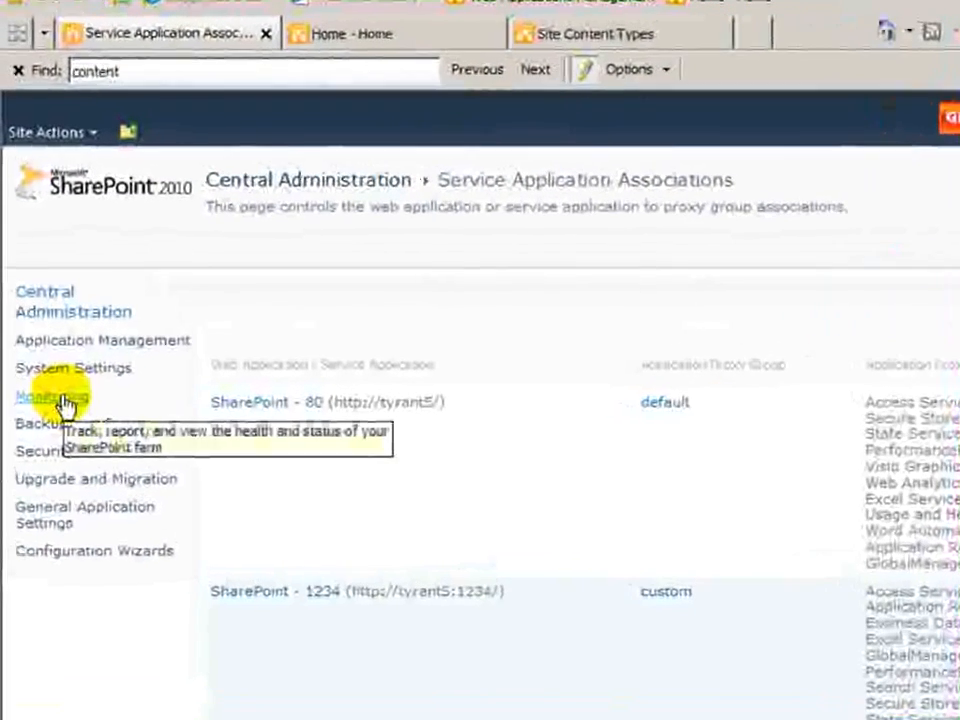
click(63, 399)
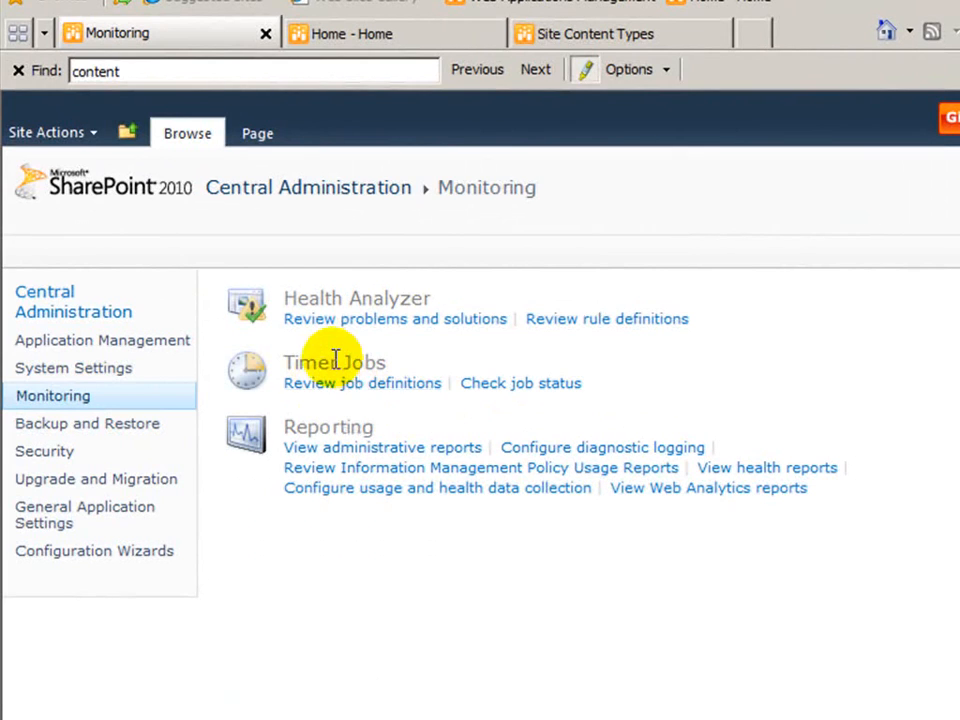
click(368, 388)
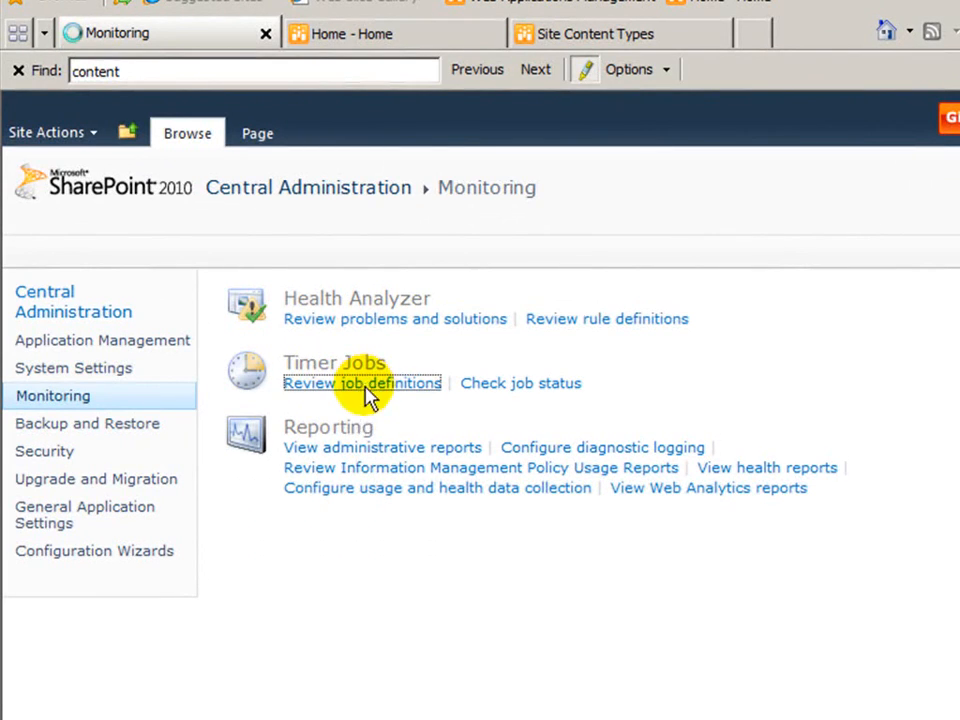
scroll(900, 456, down, 3)
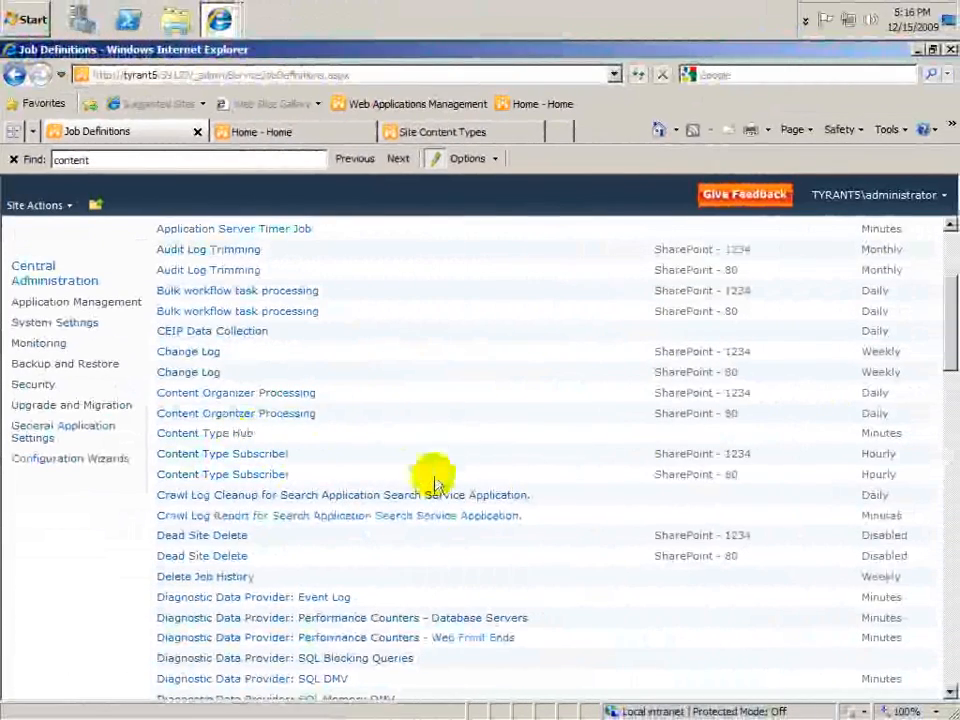
click(220, 436)
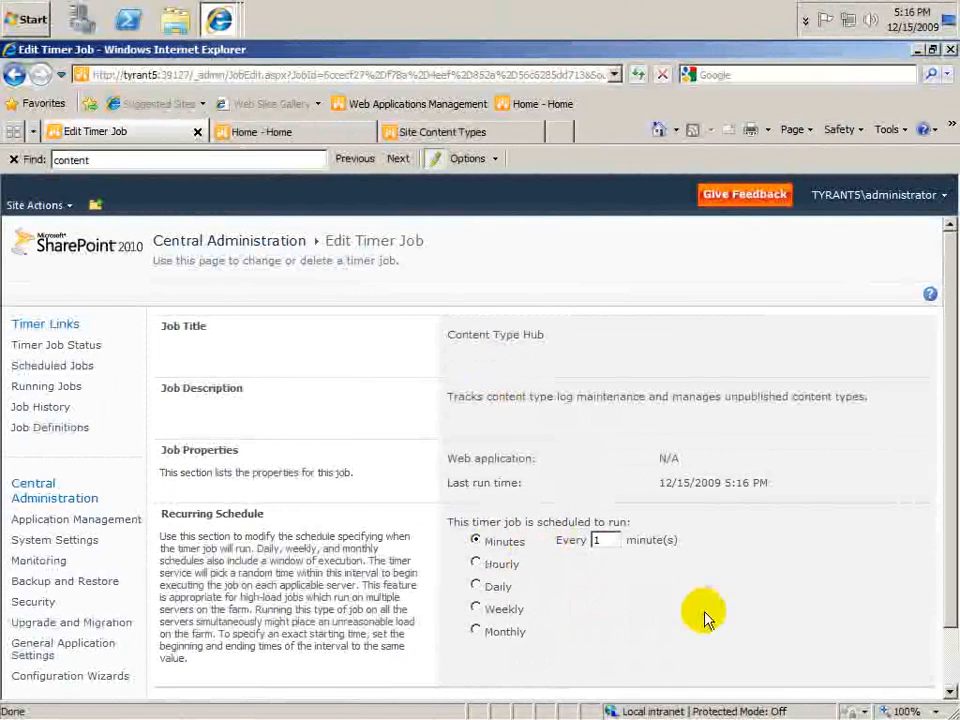
scroll(750, 530, down, 2)
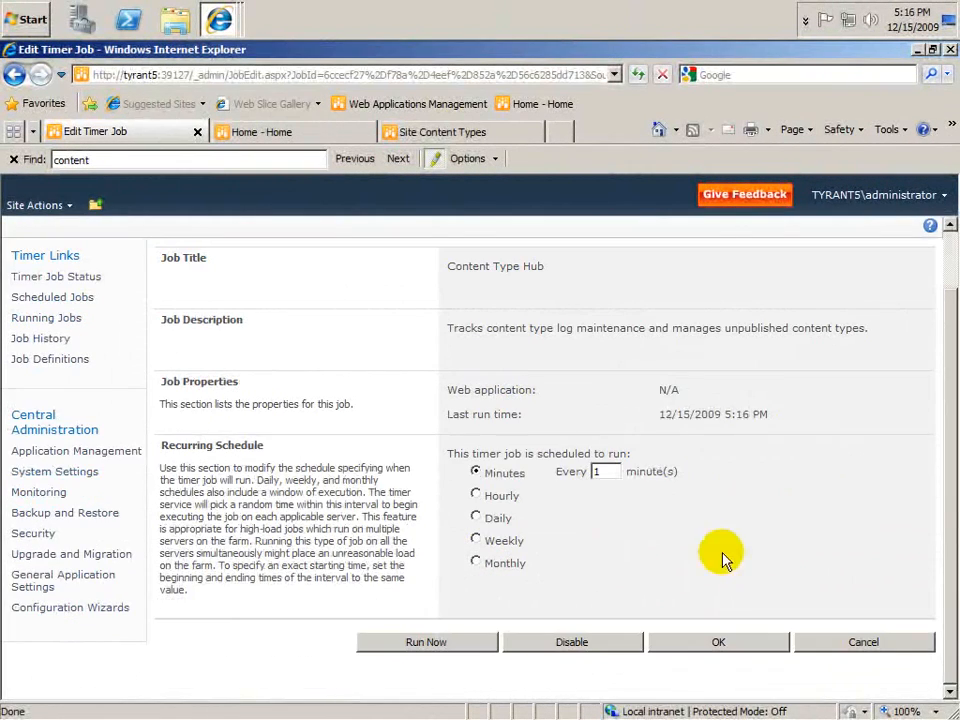
click(478, 645)
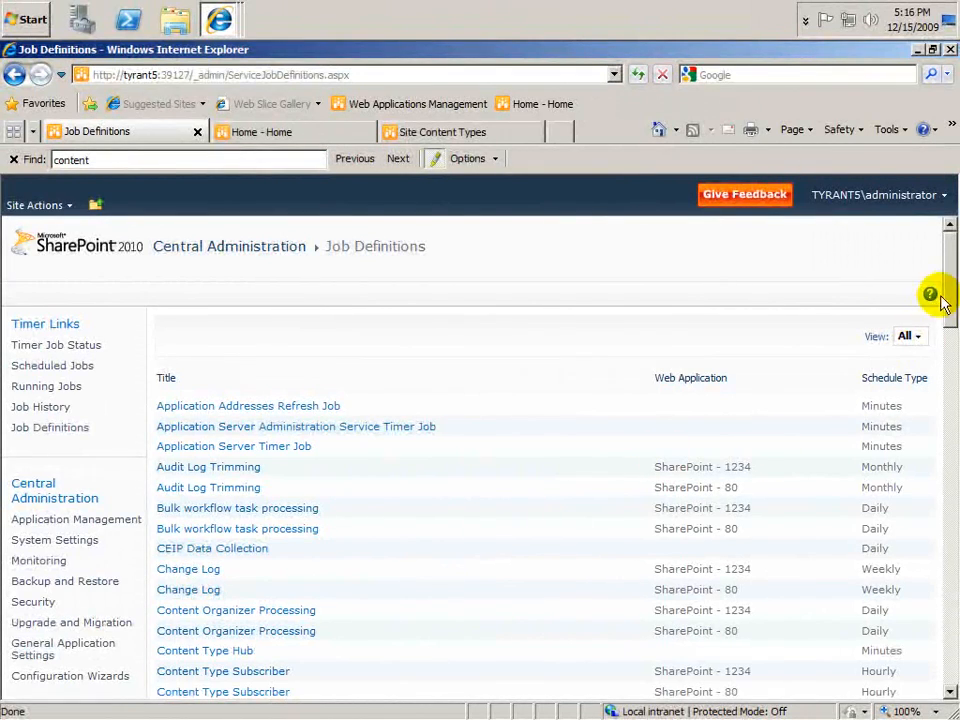
Run the Content Type Subscriber timer job immediately for the SharePoint - 1234 web application
drag(952, 300, 857, 360)
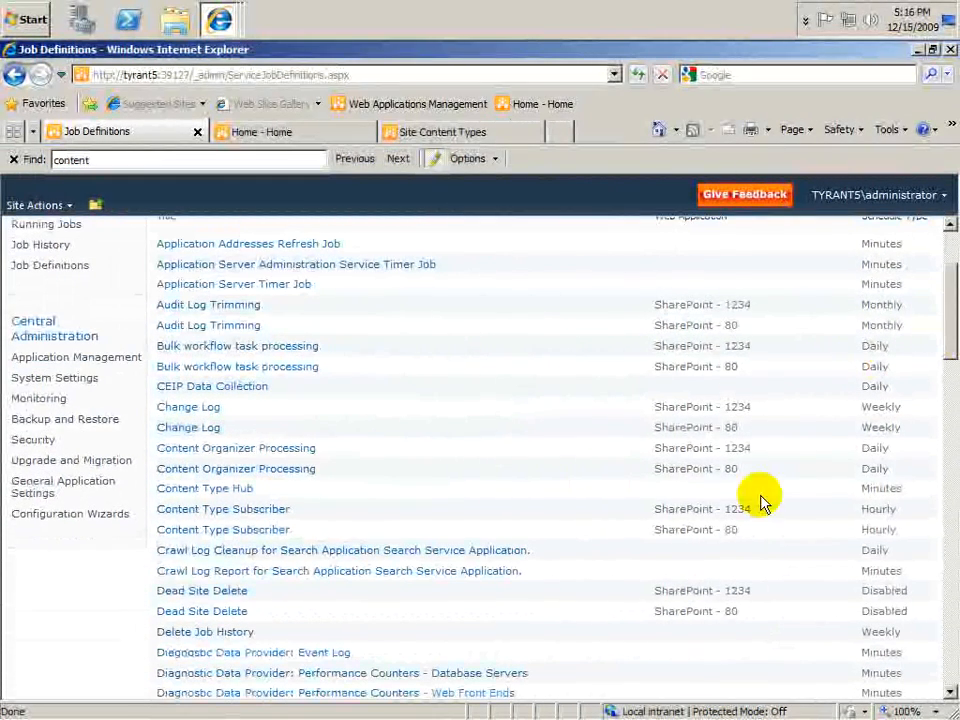
drag(900, 525, 188, 508)
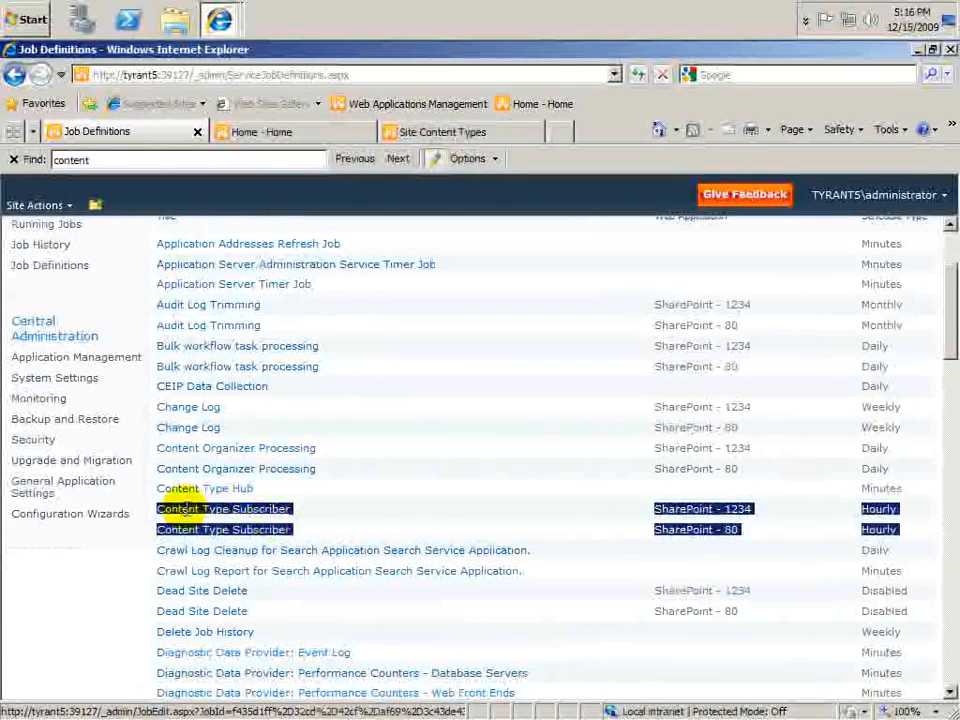
click(444, 521)
click(268, 509)
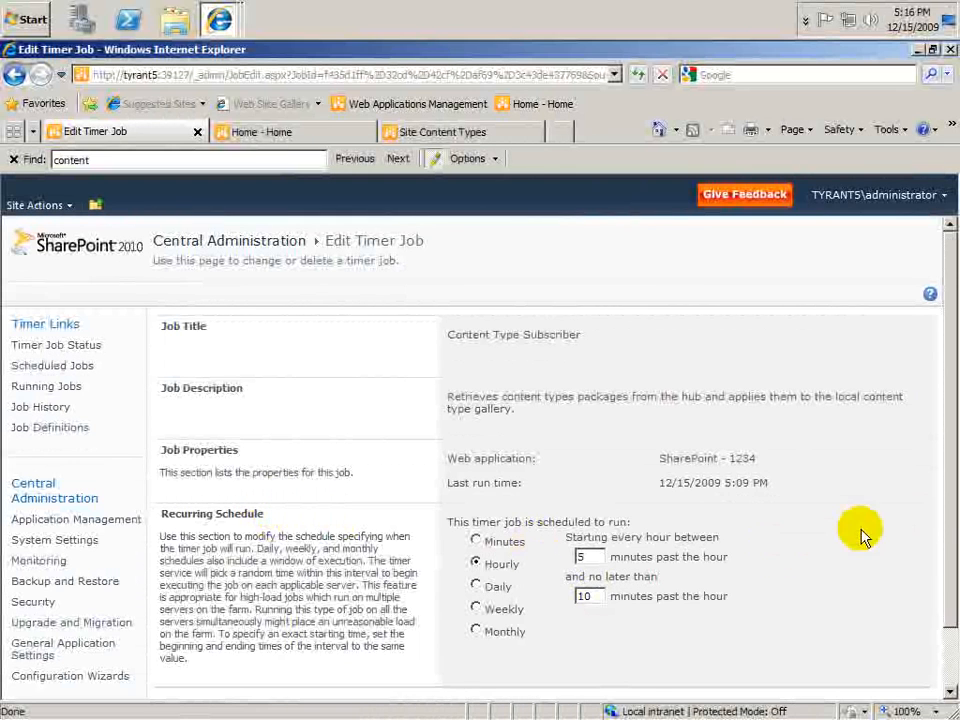
drag(953, 503, 926, 605)
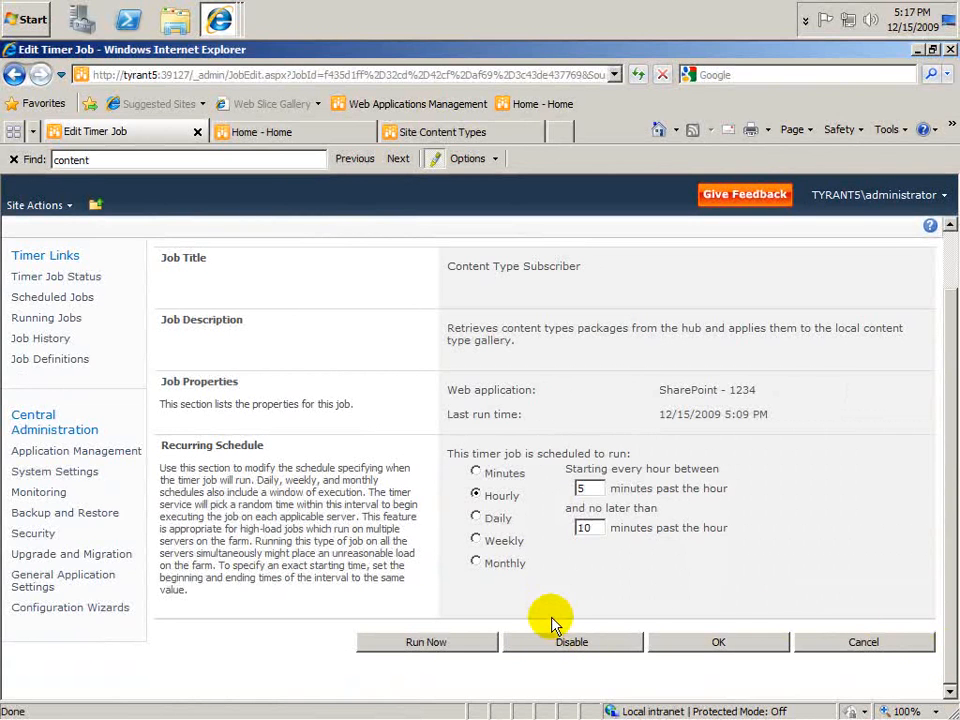
click(455, 645)
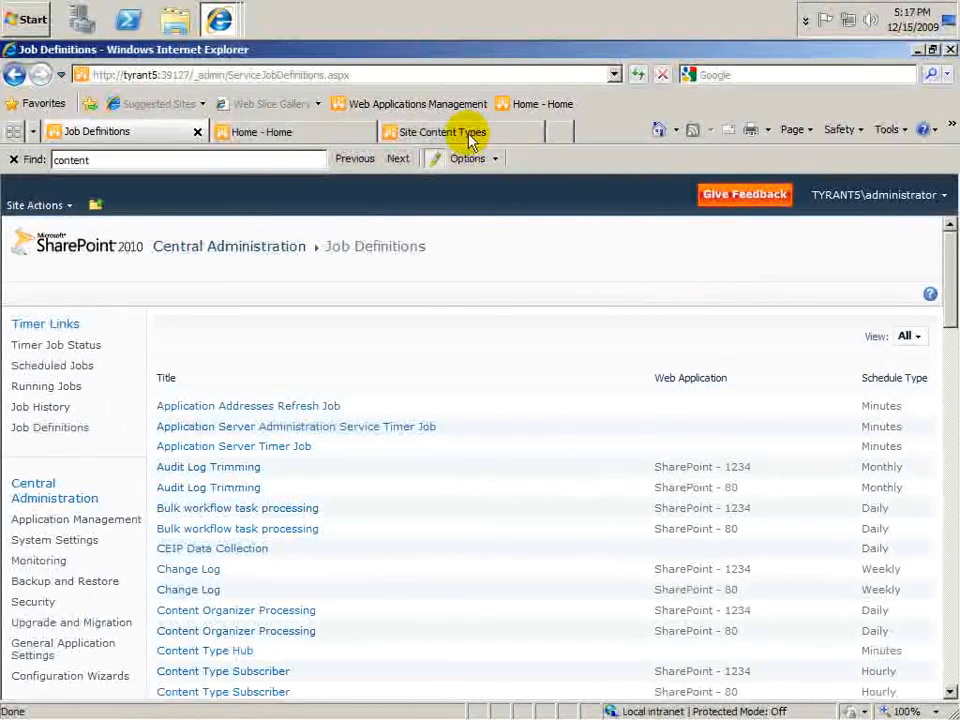
Refresh the site content types of Team Site 1234 and view the Legal Docs type under Custom Content Types
click(468, 134)
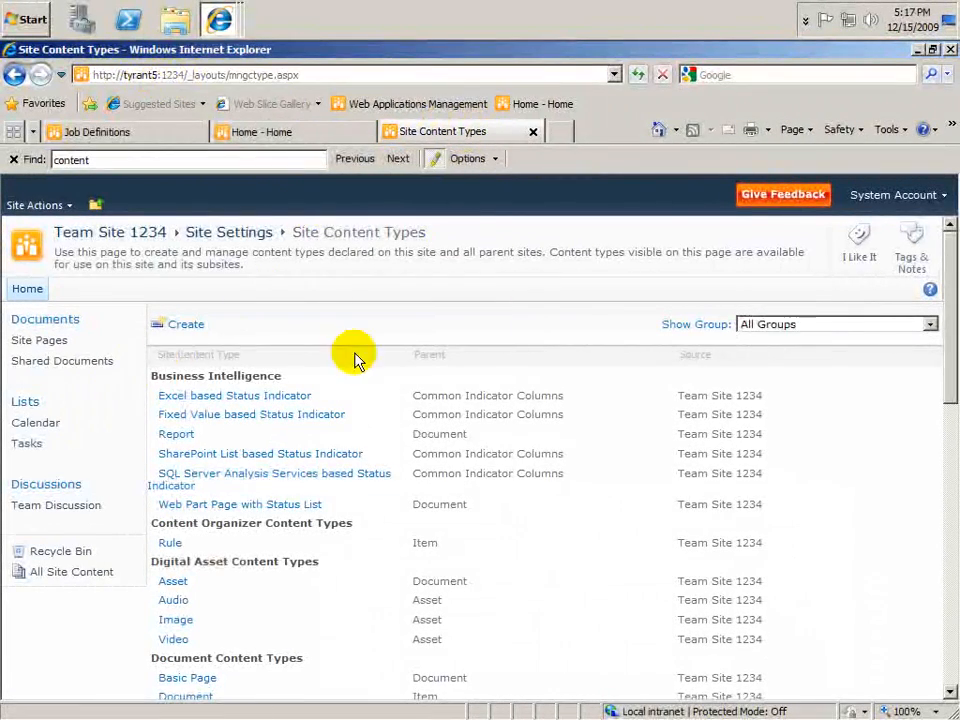
scroll(361, 511, down, 7)
scroll(480, 360, up, 10)
click(638, 78)
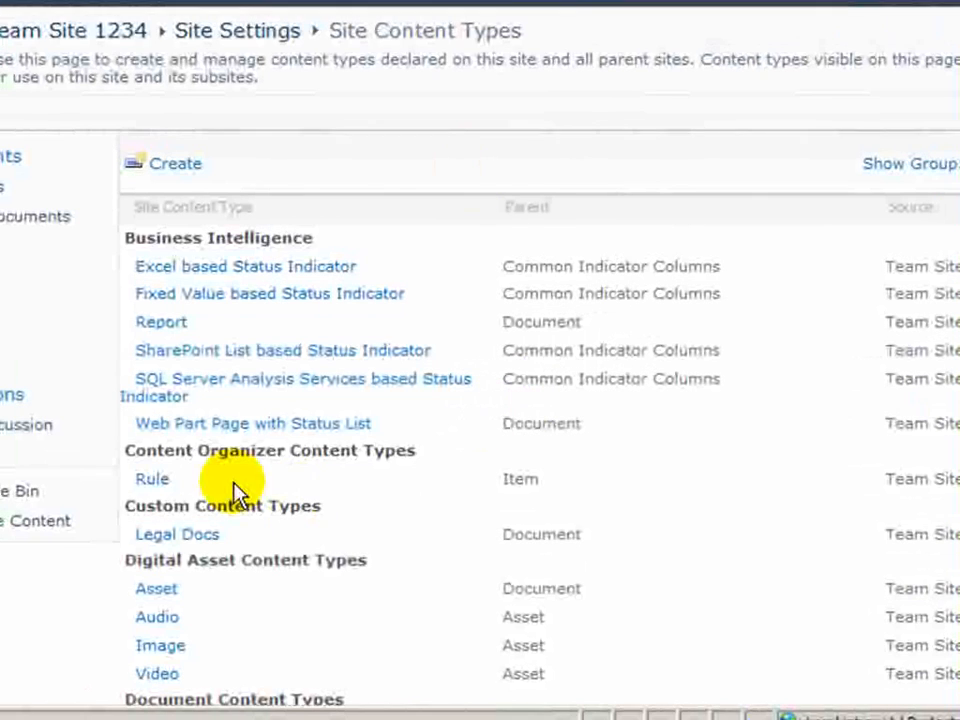
drag(122, 506, 324, 508)
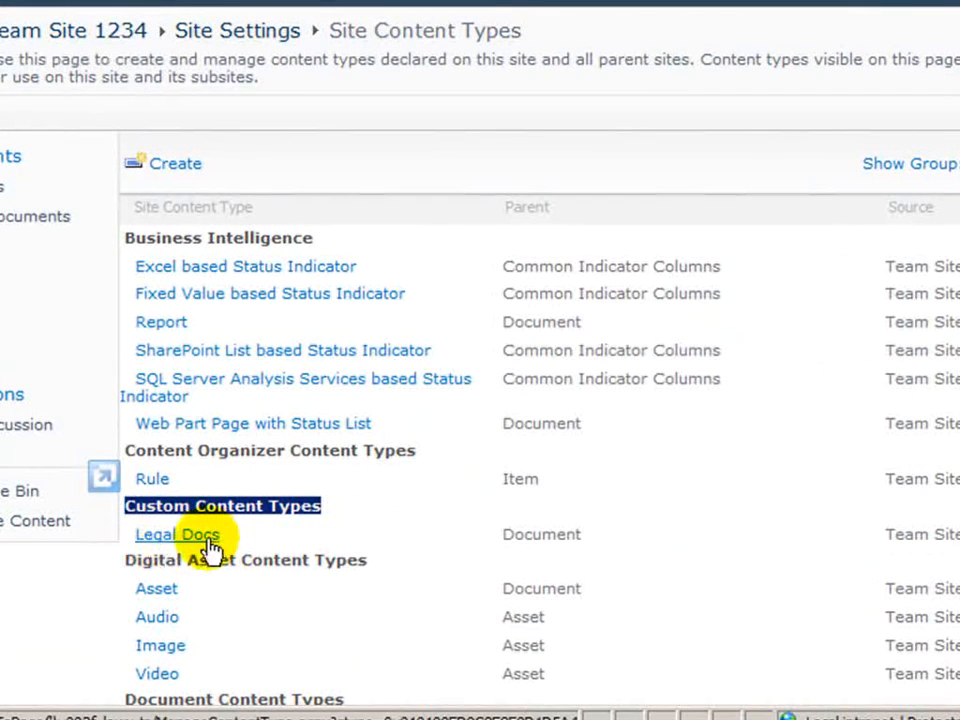
click(177, 536)
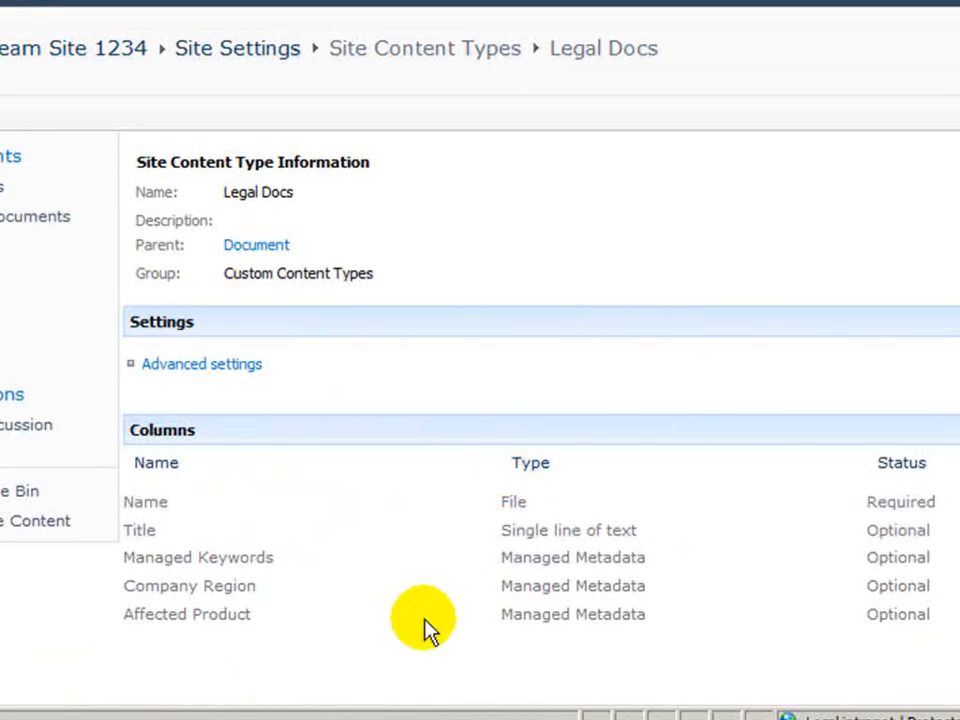